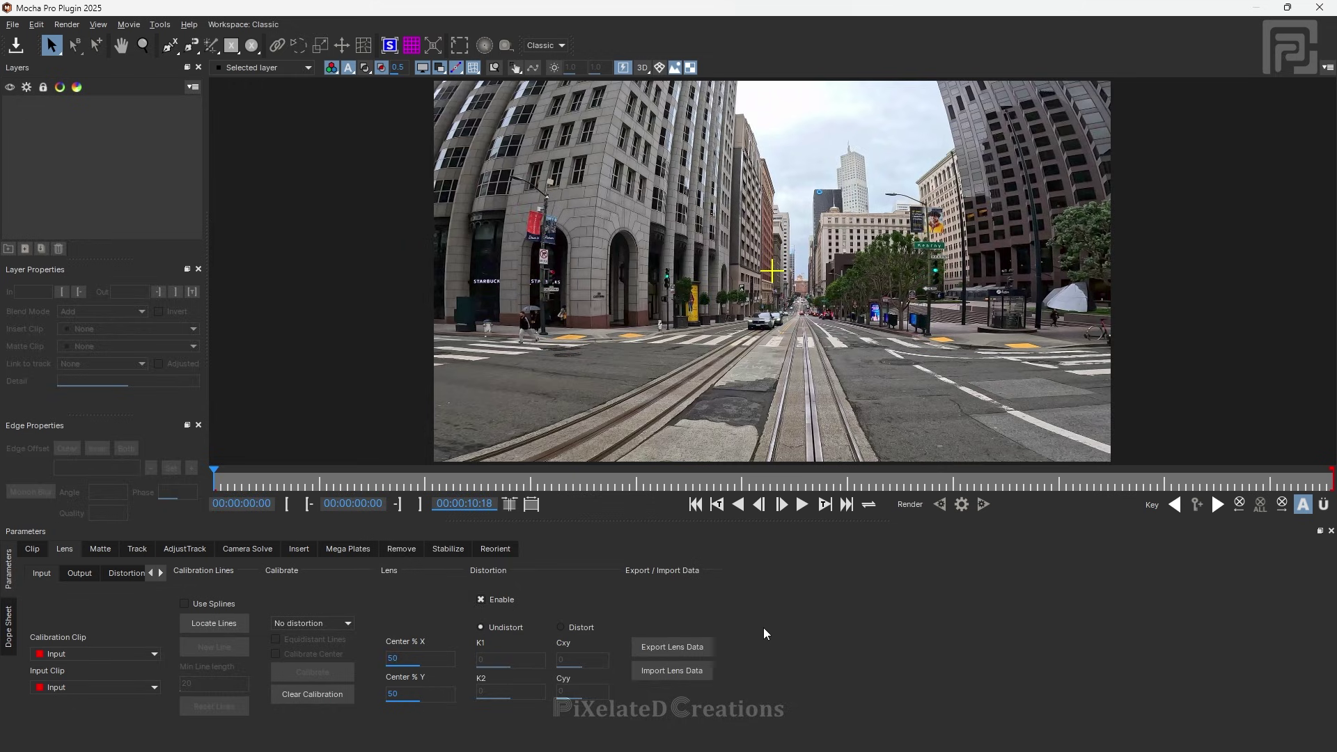
Turn off Host Format for the clip's timeline numbering, and open the lens settings.
{"action": "left_click", "coordinate": [33, 549]}
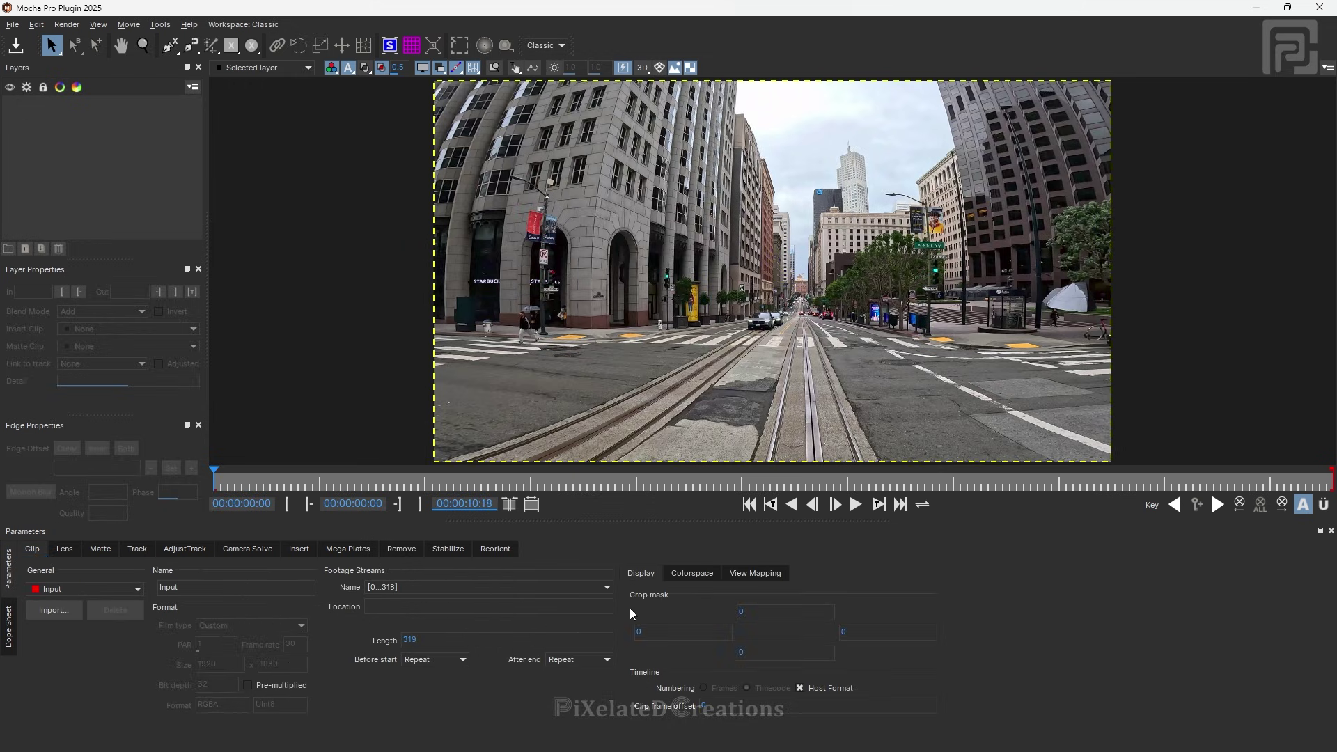
{"action": "left_click", "coordinate": [833, 686]}
{"action": "left_click", "coordinate": [70, 551]}
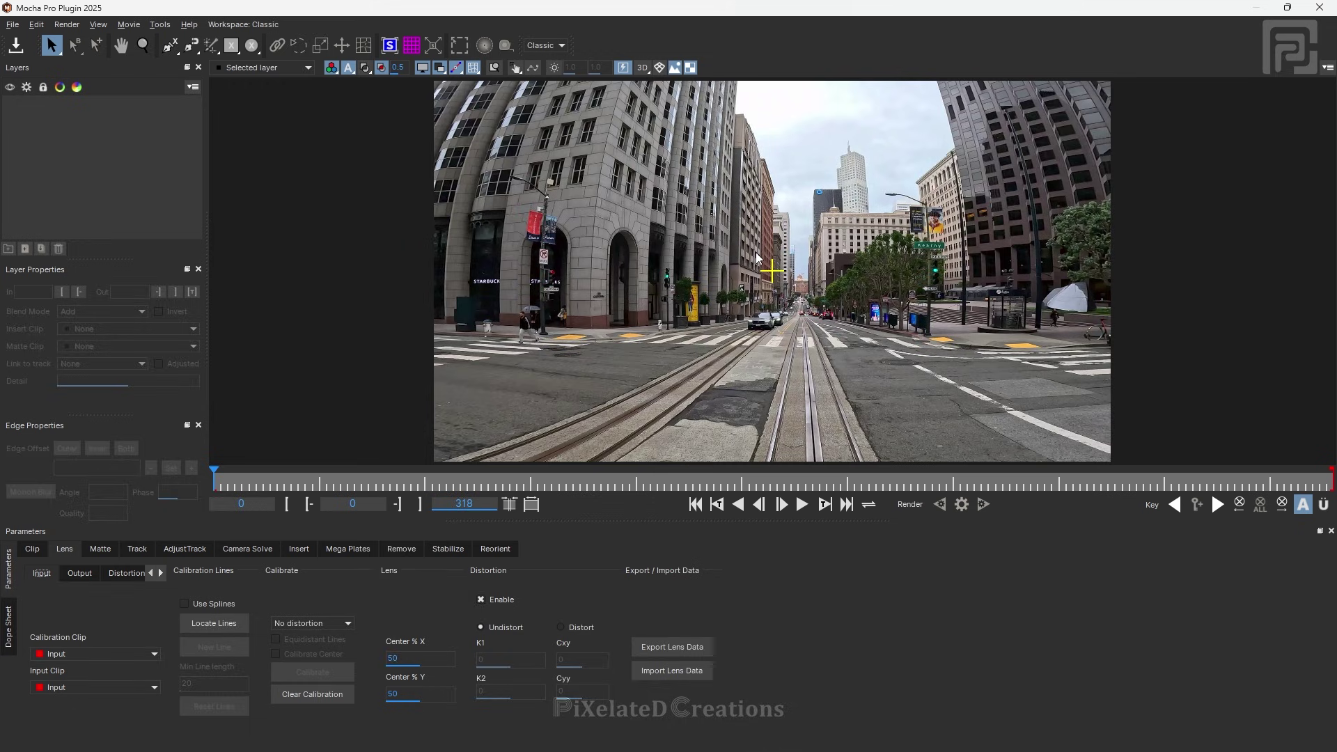
{"action": "left_click", "coordinate": [129, 572]}
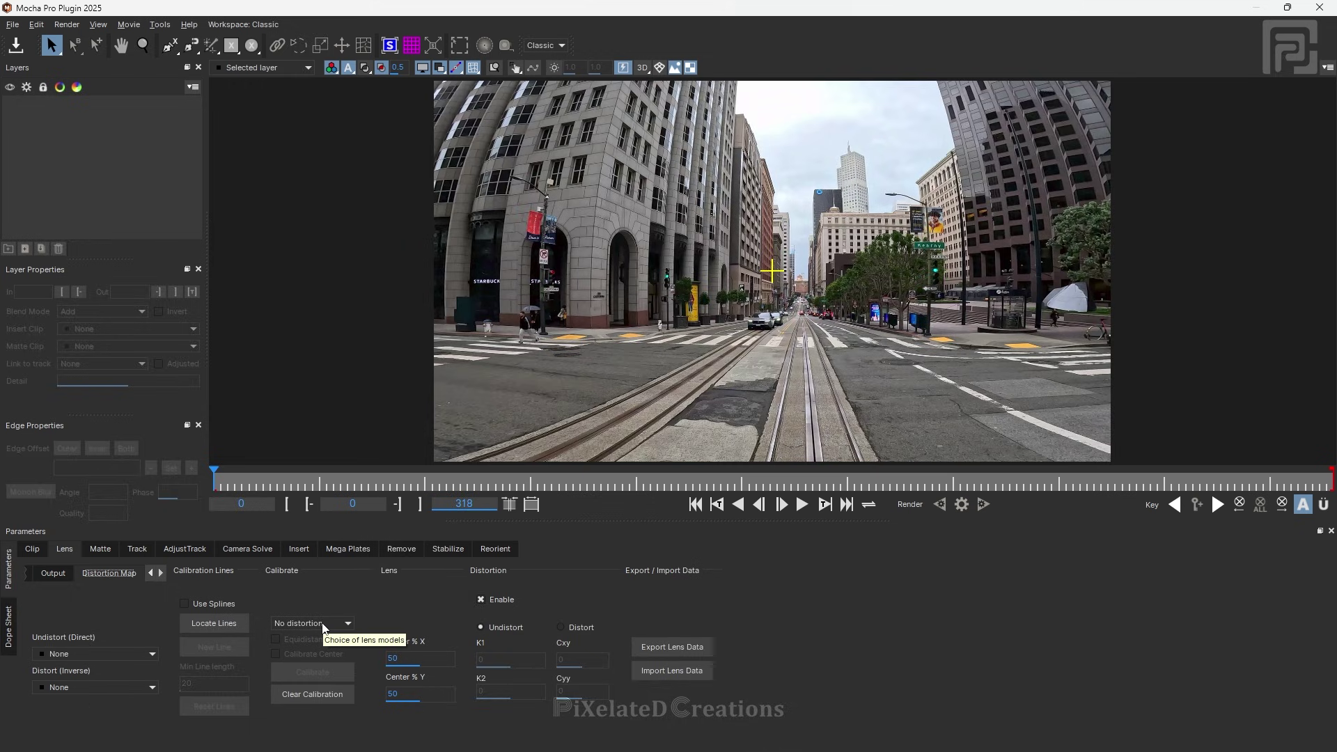
{"action": "left_click", "coordinate": [49, 570]}
{"action": "left_click", "coordinate": [27, 576]}
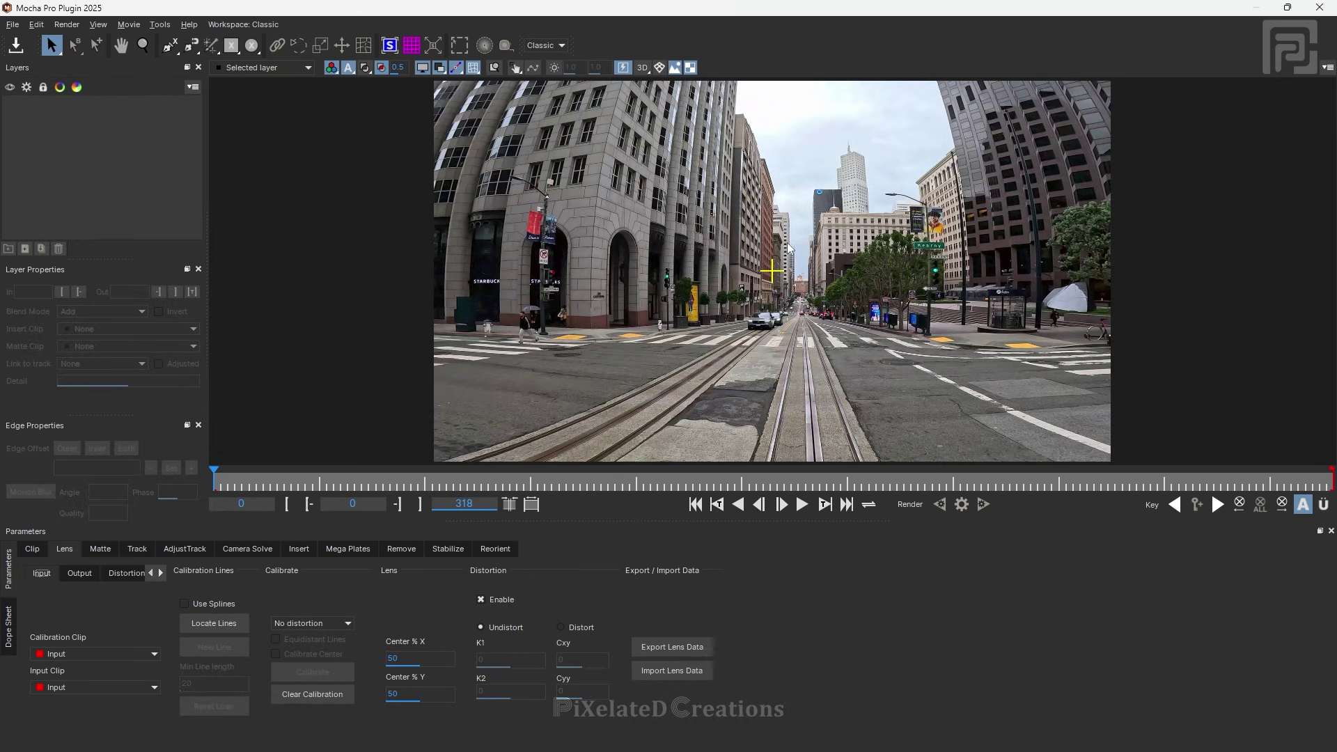
Locate the calibration lines in the first frame of the Input clip.
{"action": "left_click", "coordinate": [211, 624]}
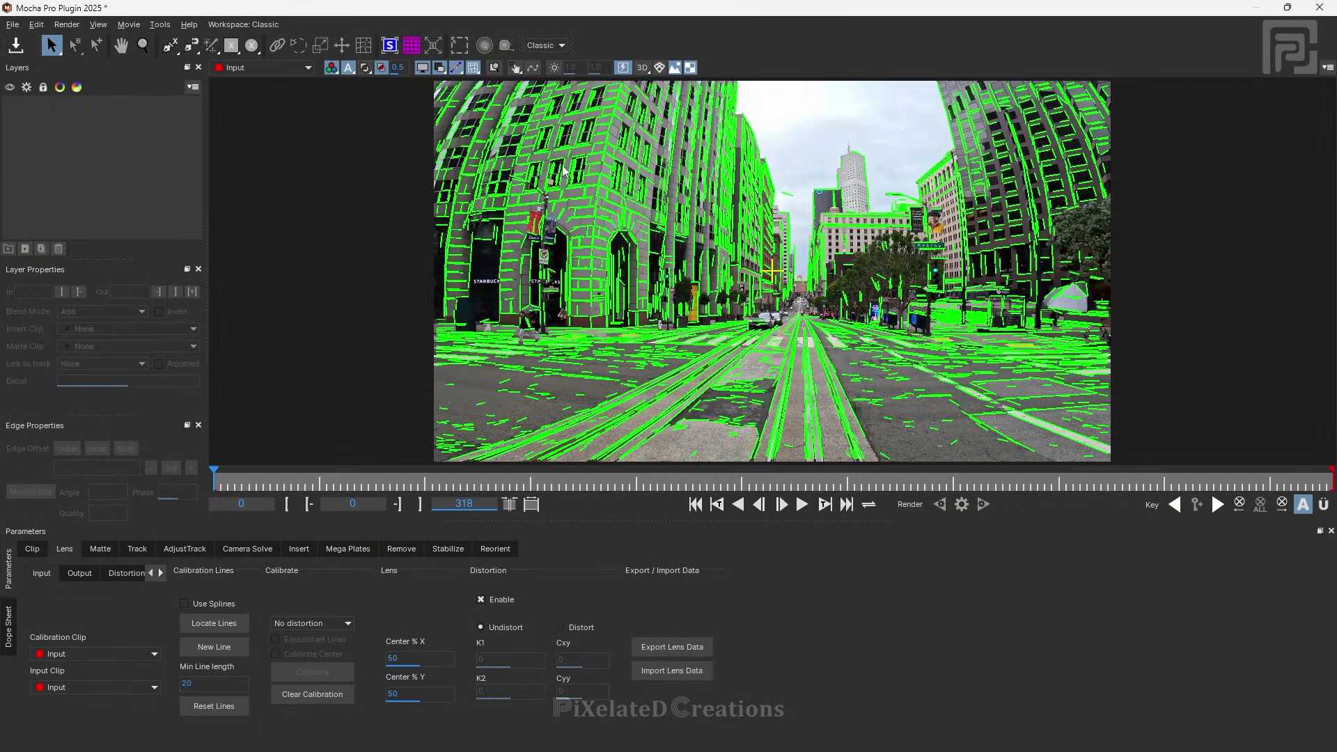
{"action": "scroll", "coordinate": [565, 236], "scroll_direction": "up", "scroll_amount": 2}
{"action": "scroll", "coordinate": [565, 235], "scroll_direction": "up", "scroll_amount": 2}
{"action": "scroll", "coordinate": [586, 269], "scroll_direction": "down", "scroll_amount": 4}
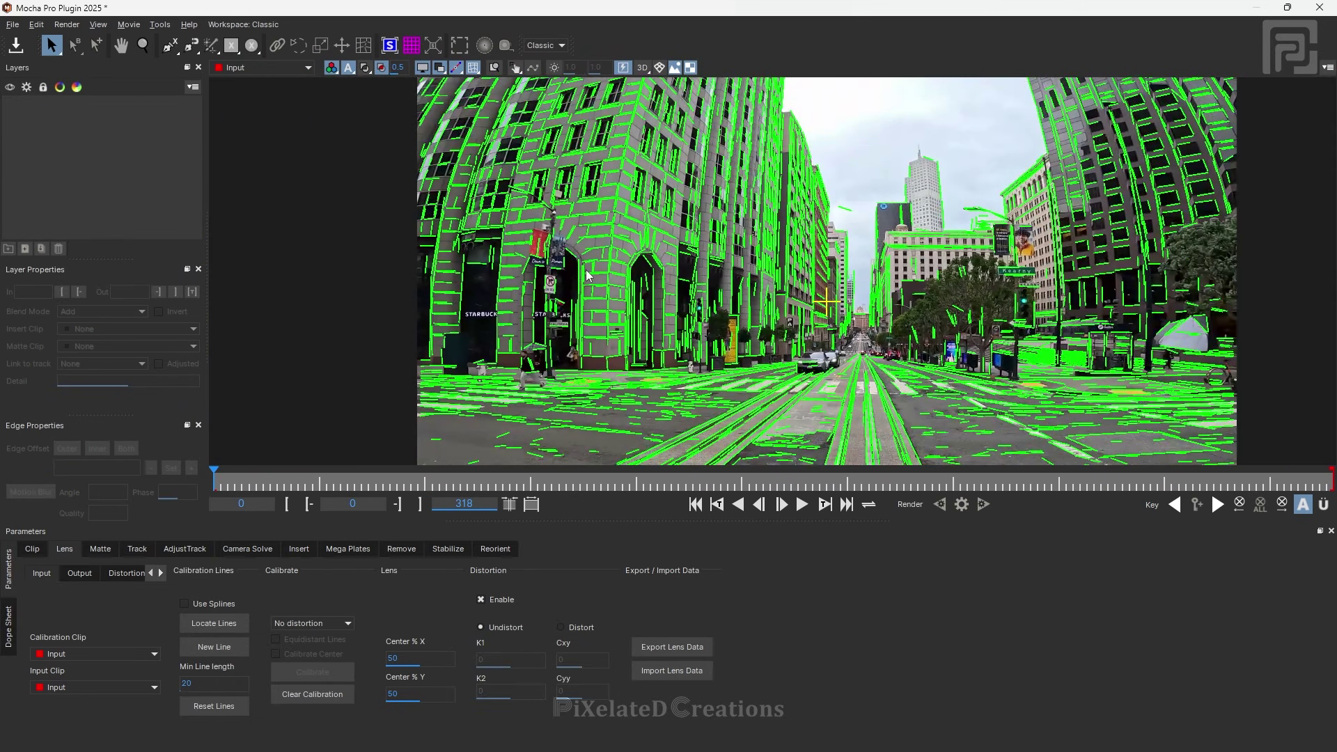
{"action": "scroll", "coordinate": [591, 390], "scroll_direction": "up", "scroll_amount": 2}
Set the minimum calibration line length to 0 and check the lines across the frame.
{"action": "left_click_drag", "start_coordinate": [221, 688], "coordinate": [171, 702]}
{"action": "key", "text": "BackSpace"}
{"action": "type", "text": "5"}
{"action": "key", "text": "BackSpace"}
{"action": "key", "text": "BackSpace"}
{"action": "type", "text": "22"}
{"action": "key", "text": "BackSpace"}
{"action": "key", "text": "BackSpace"}
{"action": "type", "text": "0"}
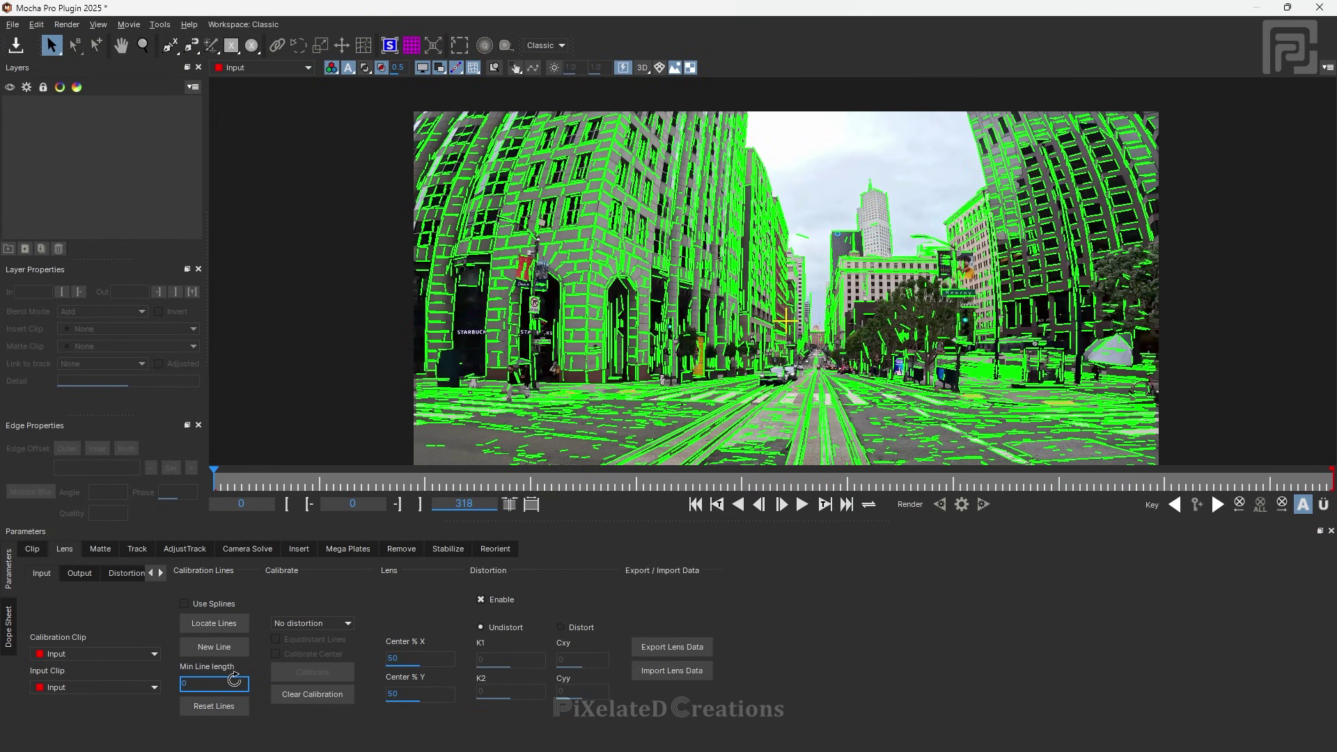
{"action": "scroll", "coordinate": [538, 371], "scroll_direction": "up", "scroll_amount": 7}
{"action": "scroll", "coordinate": [696, 298], "scroll_direction": "down", "scroll_amount": 6}
{"action": "left_click_drag", "start_coordinate": [959, 303], "coordinate": [798, 337]}
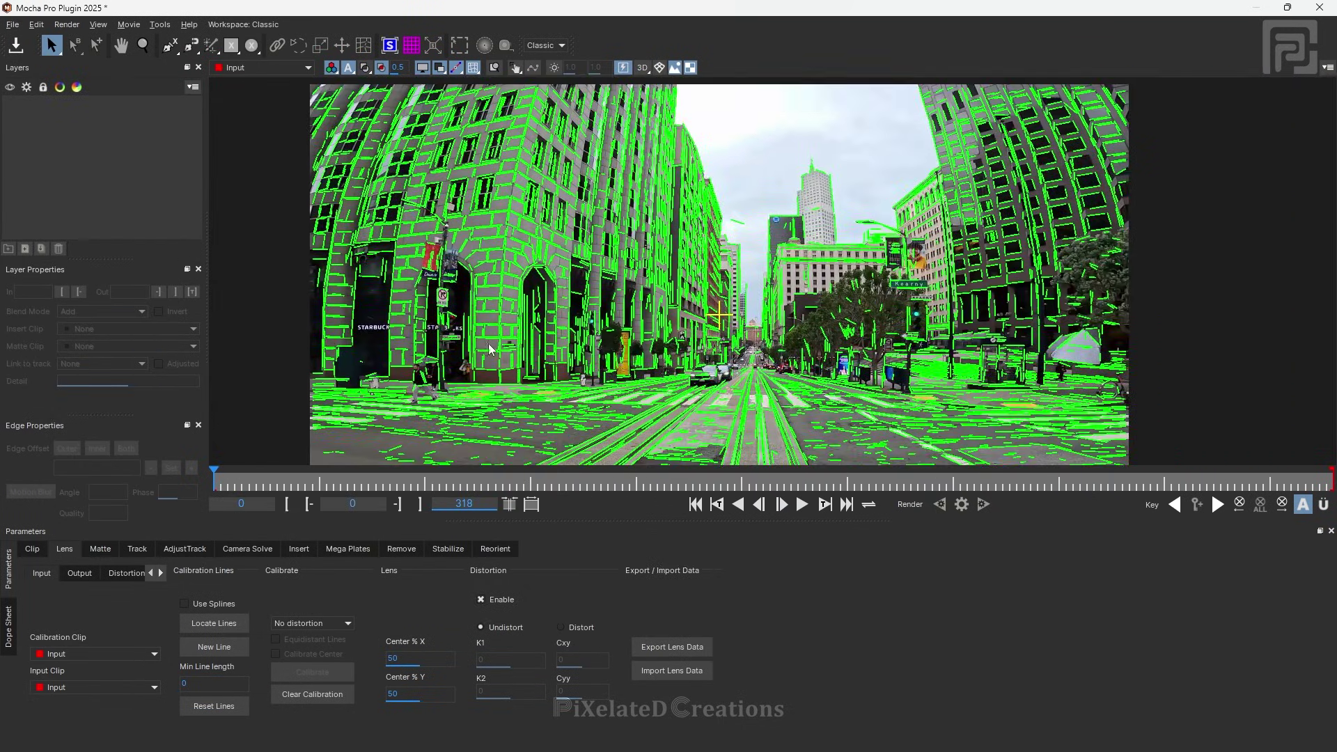
{"action": "scroll", "coordinate": [456, 387], "scroll_direction": "up", "scroll_amount": 3}
{"action": "scroll", "coordinate": [454, 387], "scroll_direction": "down", "scroll_amount": 5}
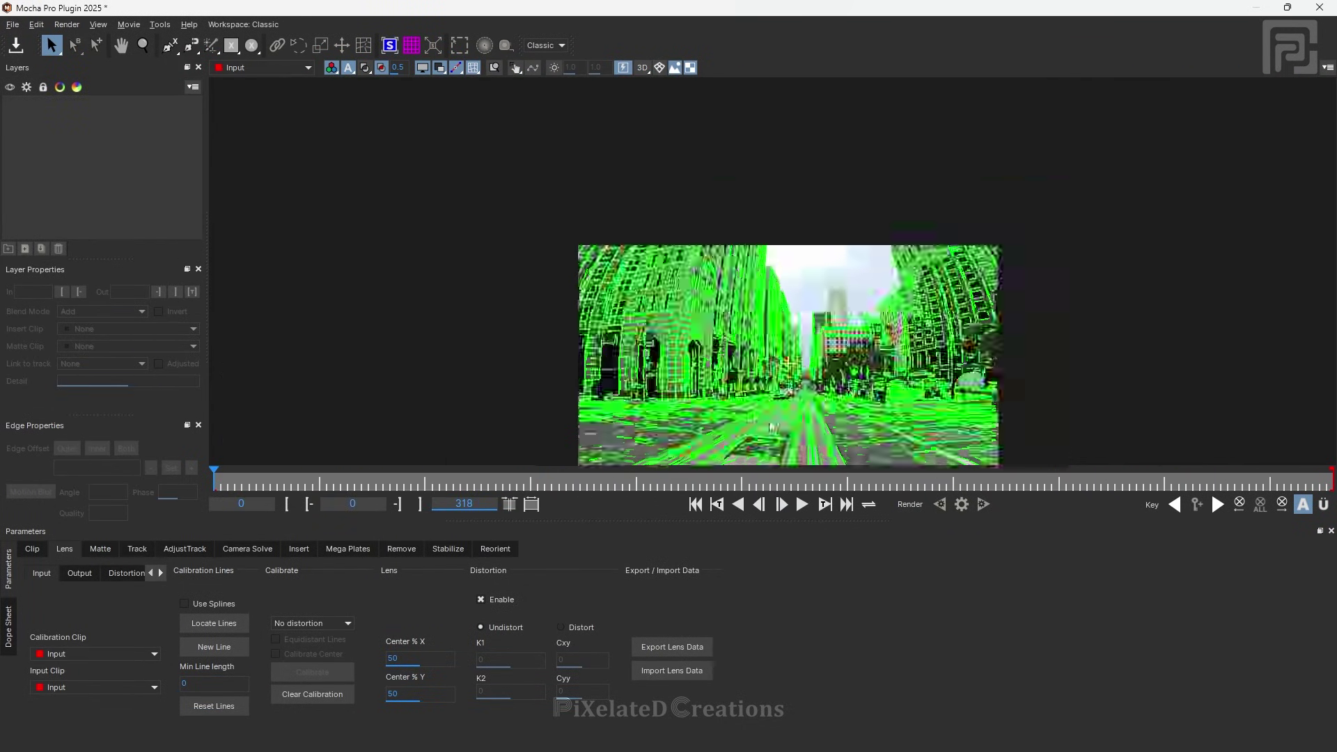
Locate the calibration lines on frame 199 of the clip.
{"action": "left_click", "coordinate": [912, 480]}
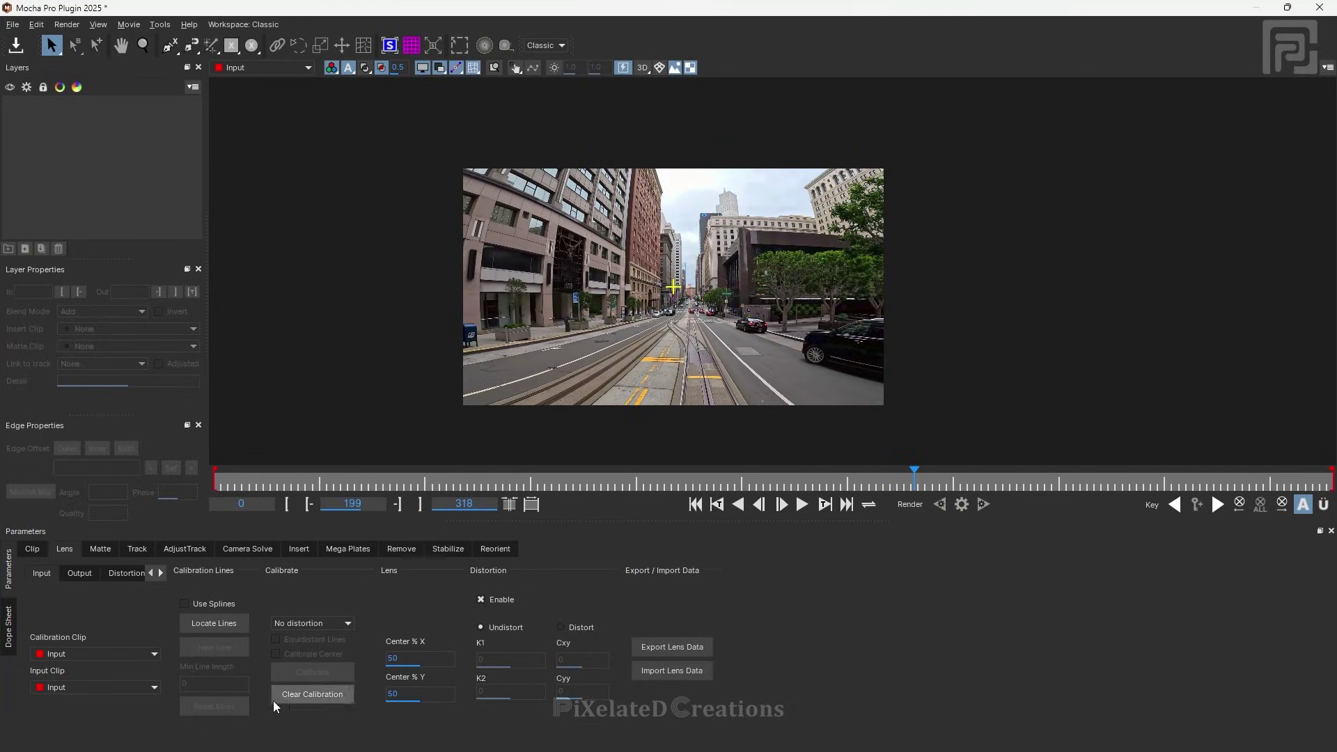
{"action": "left_click", "coordinate": [212, 624]}
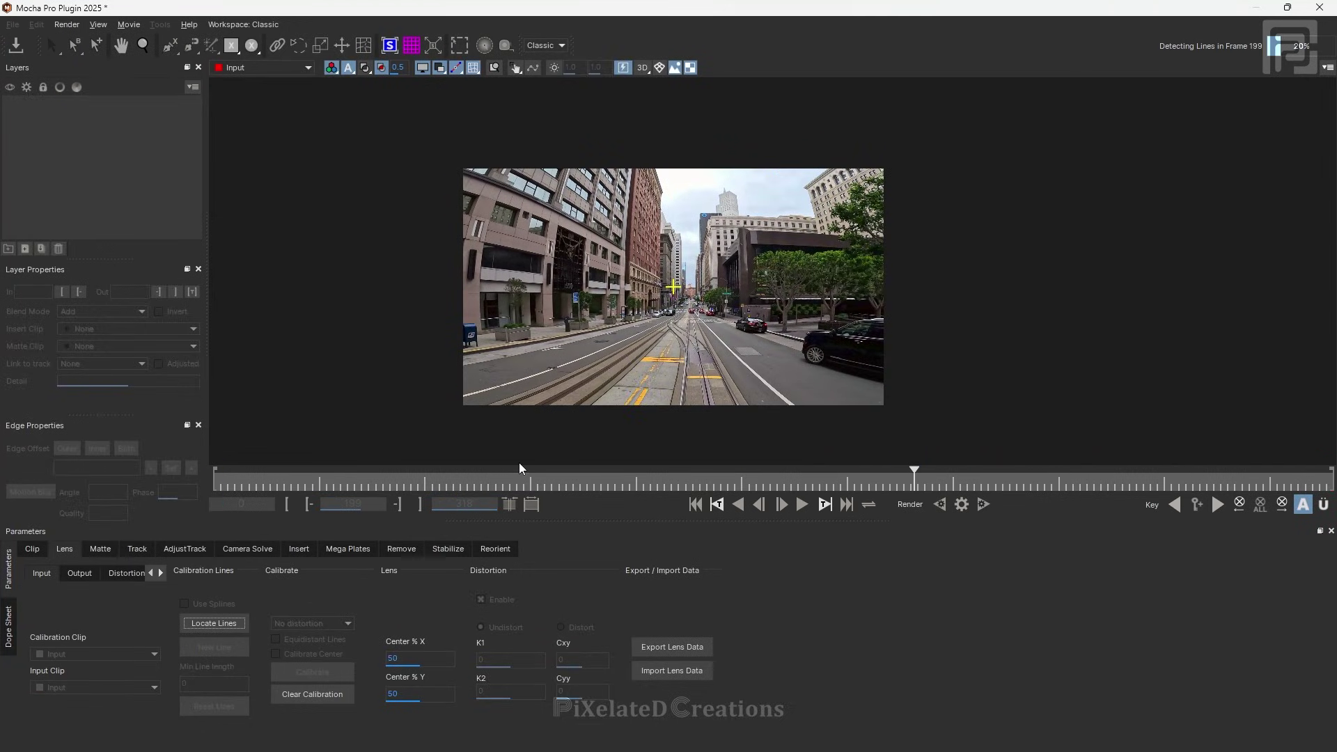
{"action": "scroll", "coordinate": [481, 347], "scroll_direction": "up", "scroll_amount": 4}
{"action": "scroll", "coordinate": [699, 266], "scroll_direction": "down", "scroll_amount": 3}
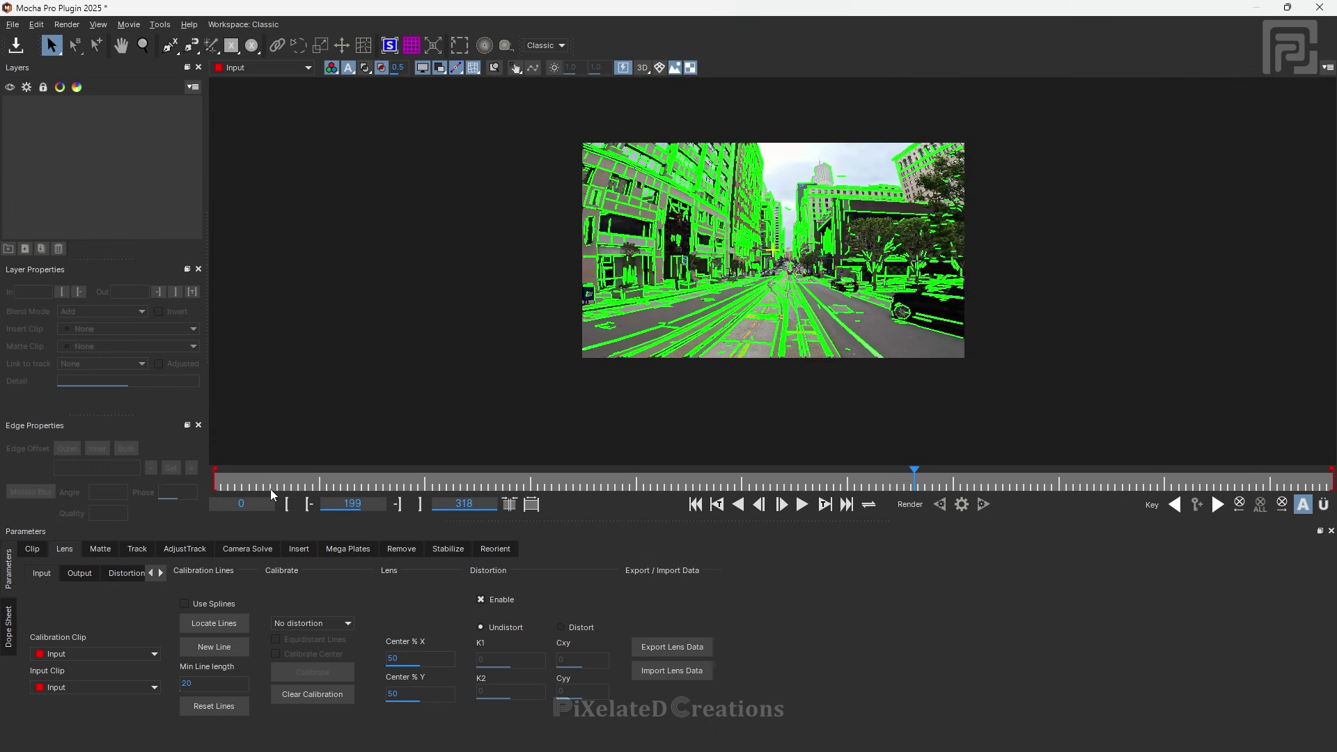
Return to frame 0 and examine the detected lines on the building facades.
{"action": "left_click_drag", "start_coordinate": [259, 485], "coordinate": [191, 472]}
{"action": "scroll", "coordinate": [658, 288], "scroll_direction": "up", "scroll_amount": 4}
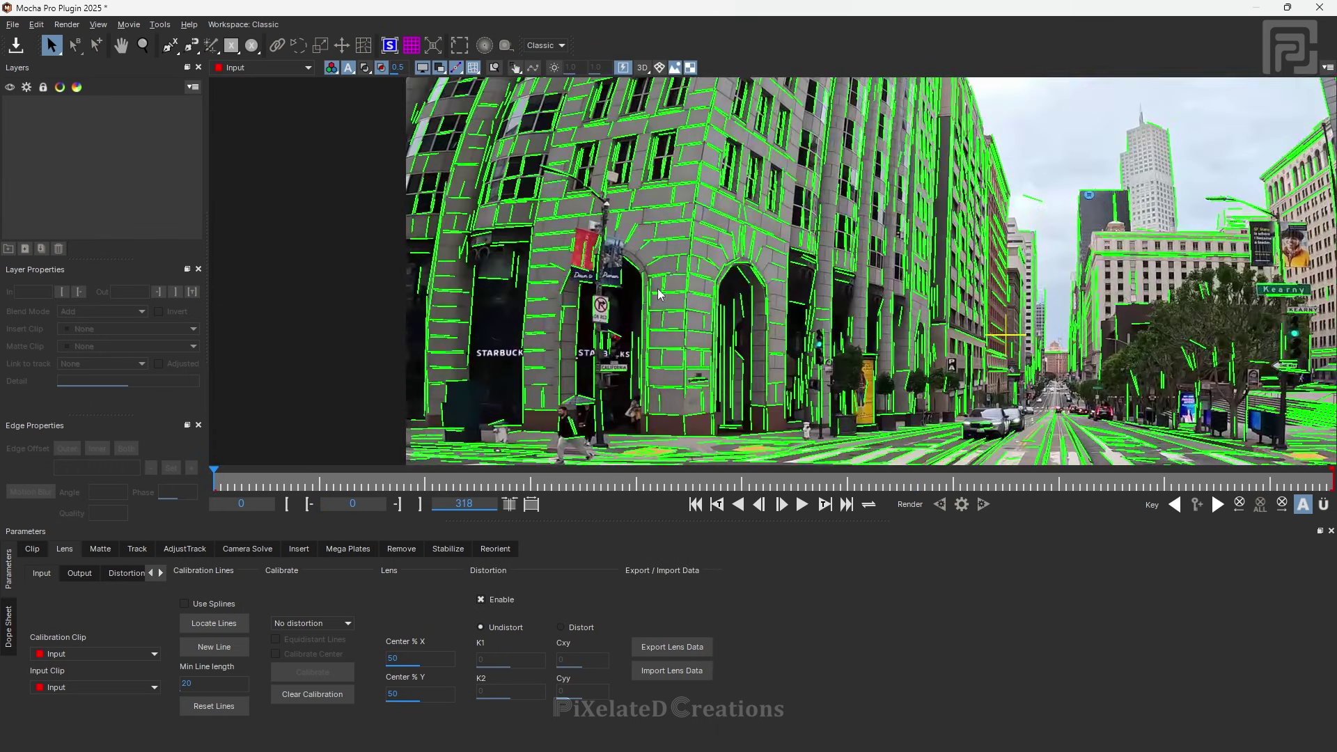
{"action": "scroll", "coordinate": [657, 288], "scroll_direction": "down", "scroll_amount": 2}
{"action": "left_click_drag", "start_coordinate": [865, 287], "coordinate": [807, 277]}
{"action": "scroll", "coordinate": [807, 277], "scroll_direction": "down", "scroll_amount": 2}
{"action": "left_click_drag", "start_coordinate": [807, 277], "coordinate": [687, 259]}
{"action": "scroll", "coordinate": [587, 251], "scroll_direction": "up", "scroll_amount": 2}
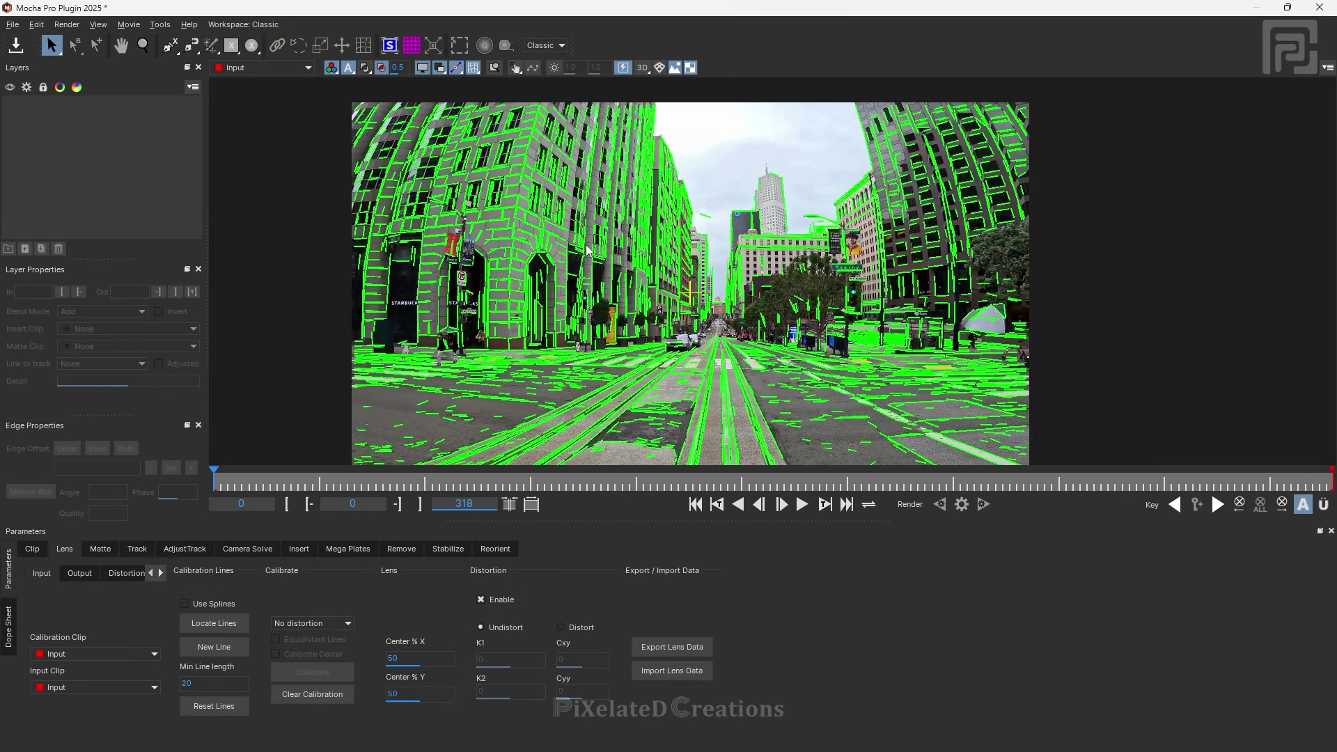
{"action": "scroll", "coordinate": [519, 245], "scroll_direction": "up", "scroll_amount": 2}
{"action": "left_click_drag", "start_coordinate": [526, 165], "coordinate": [532, 204]}
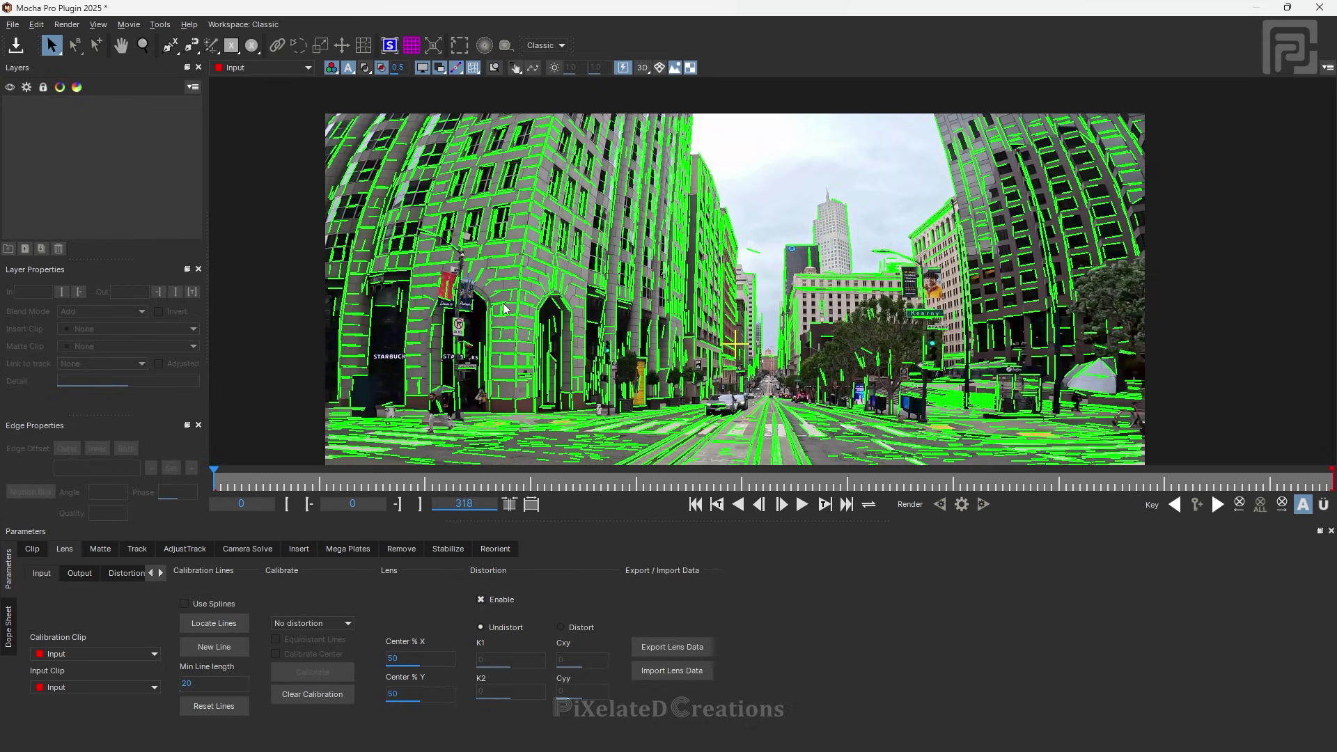
Draw a new calibration line along the vertical corner edge of the stone Starbucks building.
{"action": "left_click", "coordinate": [215, 646]}
{"action": "scroll", "coordinate": [497, 376], "scroll_direction": "up", "scroll_amount": 2}
{"action": "scroll", "coordinate": [498, 376], "scroll_direction": "up", "scroll_amount": 3}
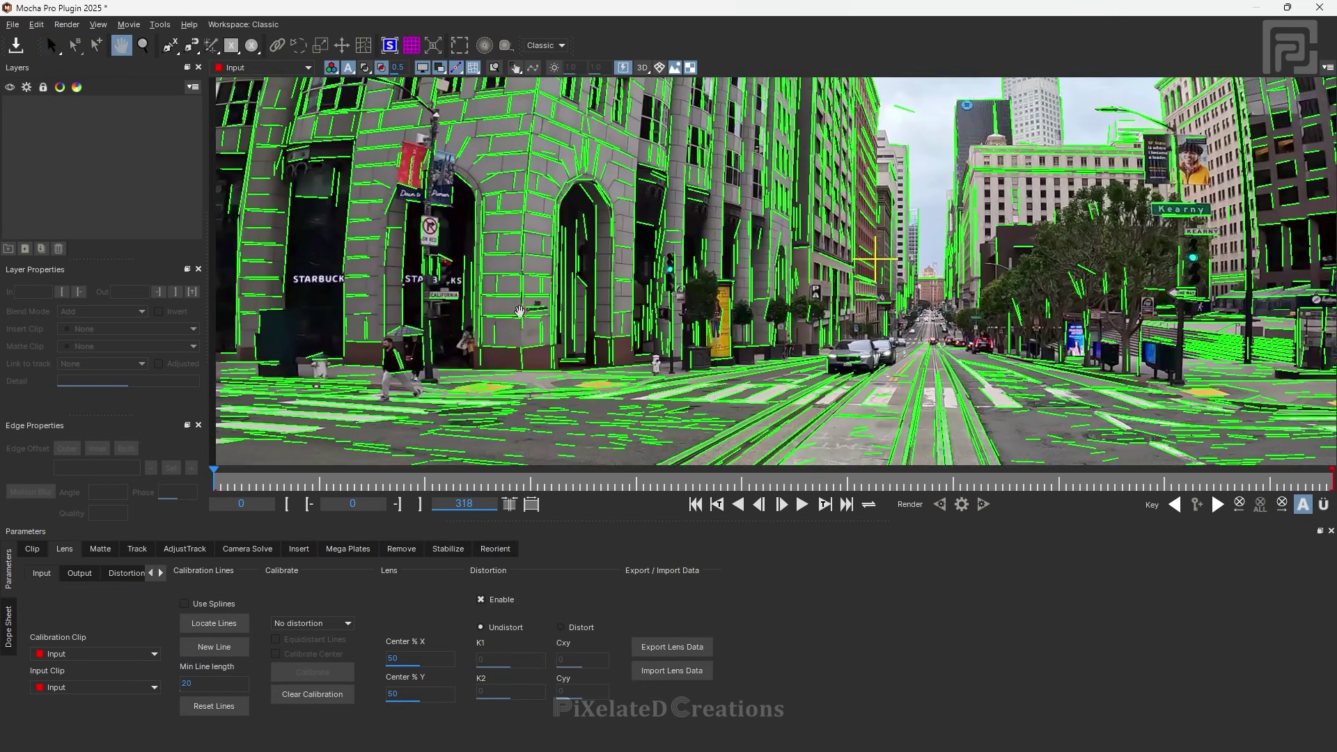
{"action": "left_click", "coordinate": [517, 352]}
{"action": "left_click_drag", "start_coordinate": [530, 197], "coordinate": [522, 351]}
{"action": "left_click", "coordinate": [513, 320]}
{"action": "left_click", "coordinate": [513, 332]}
{"action": "scroll", "coordinate": [521, 233], "scroll_direction": "down", "scroll_amount": 8}
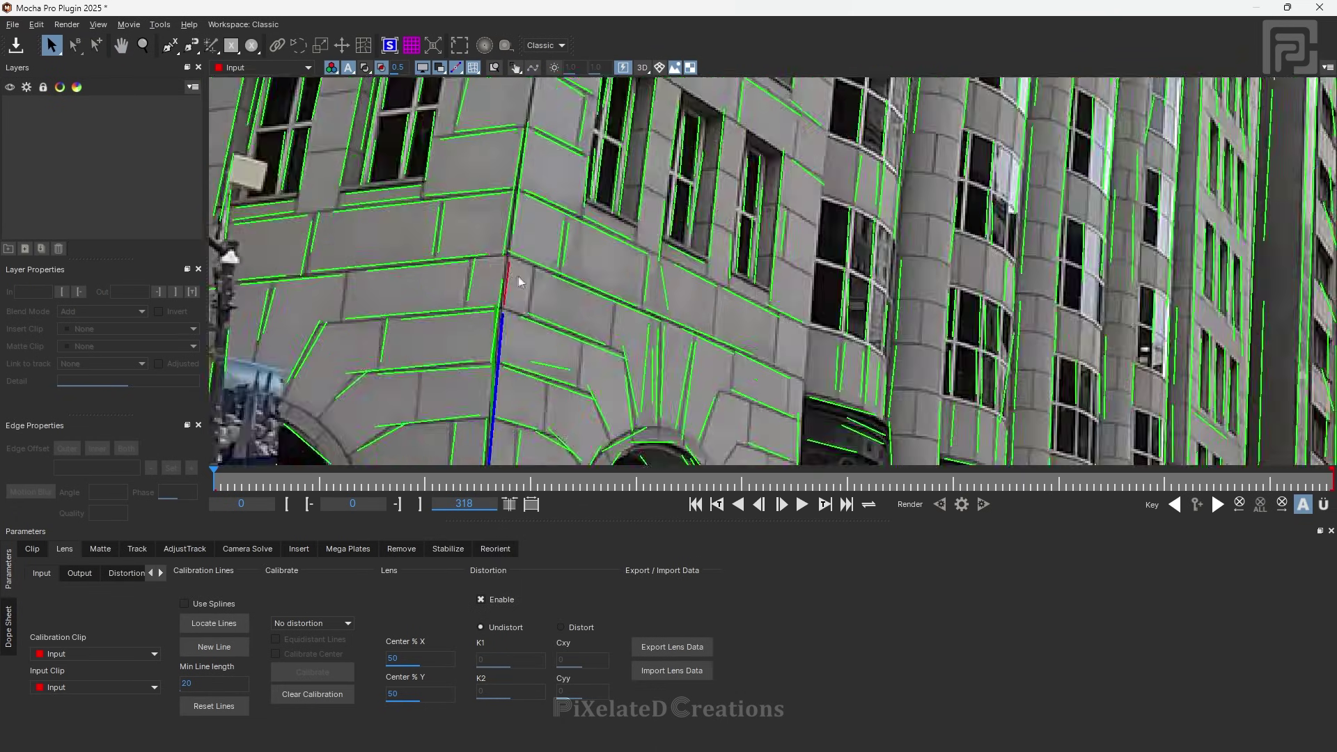
{"action": "scroll", "coordinate": [583, 324], "scroll_direction": "up", "scroll_amount": 4}
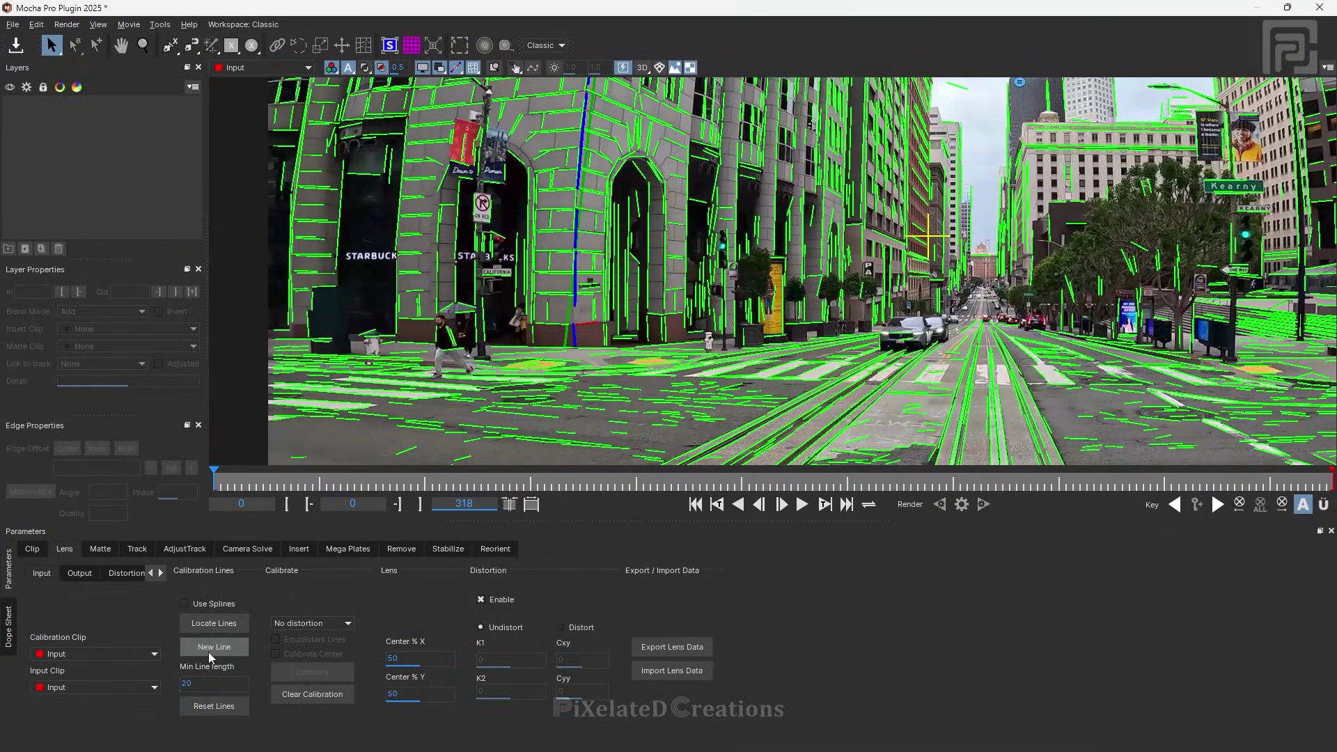
Draw another calibration line up the facade along the edge of the Starbucks window, continuing through the upper floors.
{"action": "scroll", "coordinate": [533, 378], "scroll_direction": "up", "scroll_amount": 5}
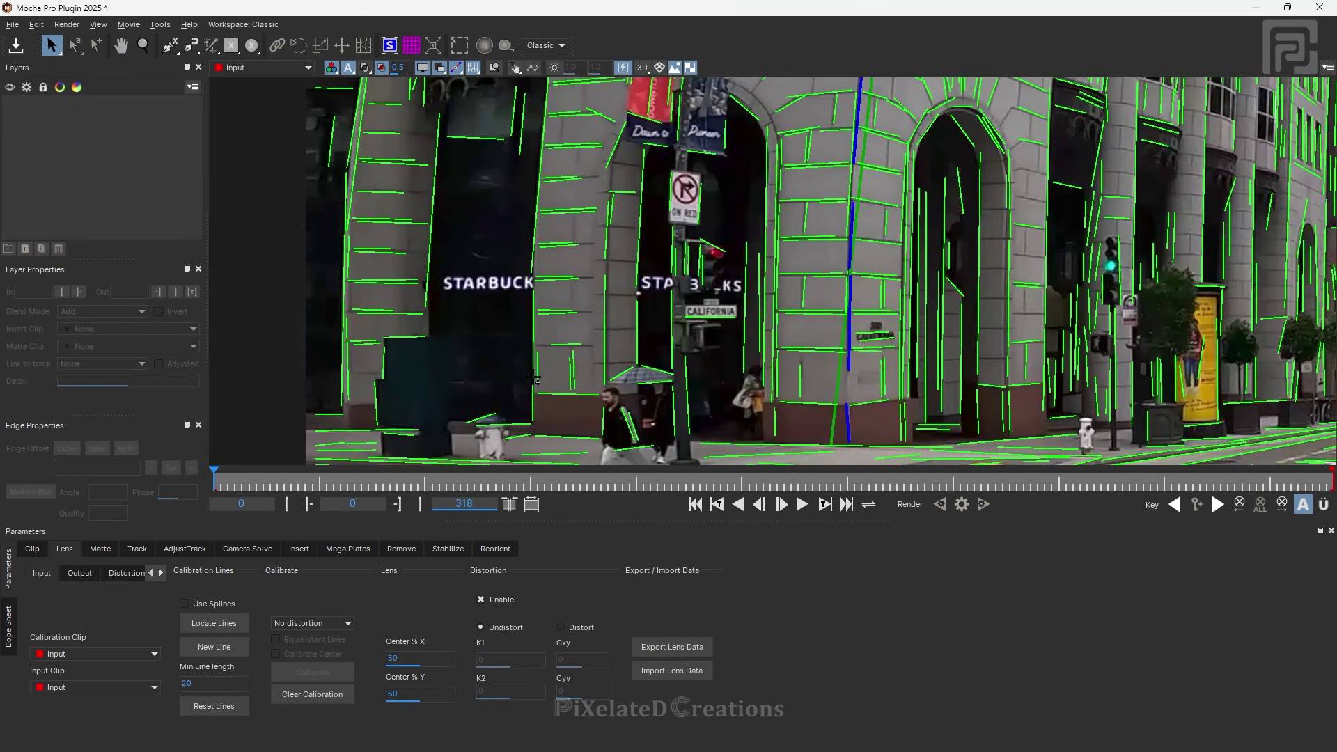
{"action": "left_click", "coordinate": [532, 411]}
{"action": "left_click", "coordinate": [536, 243]}
{"action": "scroll", "coordinate": [600, 178], "scroll_direction": "down", "scroll_amount": 2}
{"action": "left_click", "coordinate": [558, 324]}
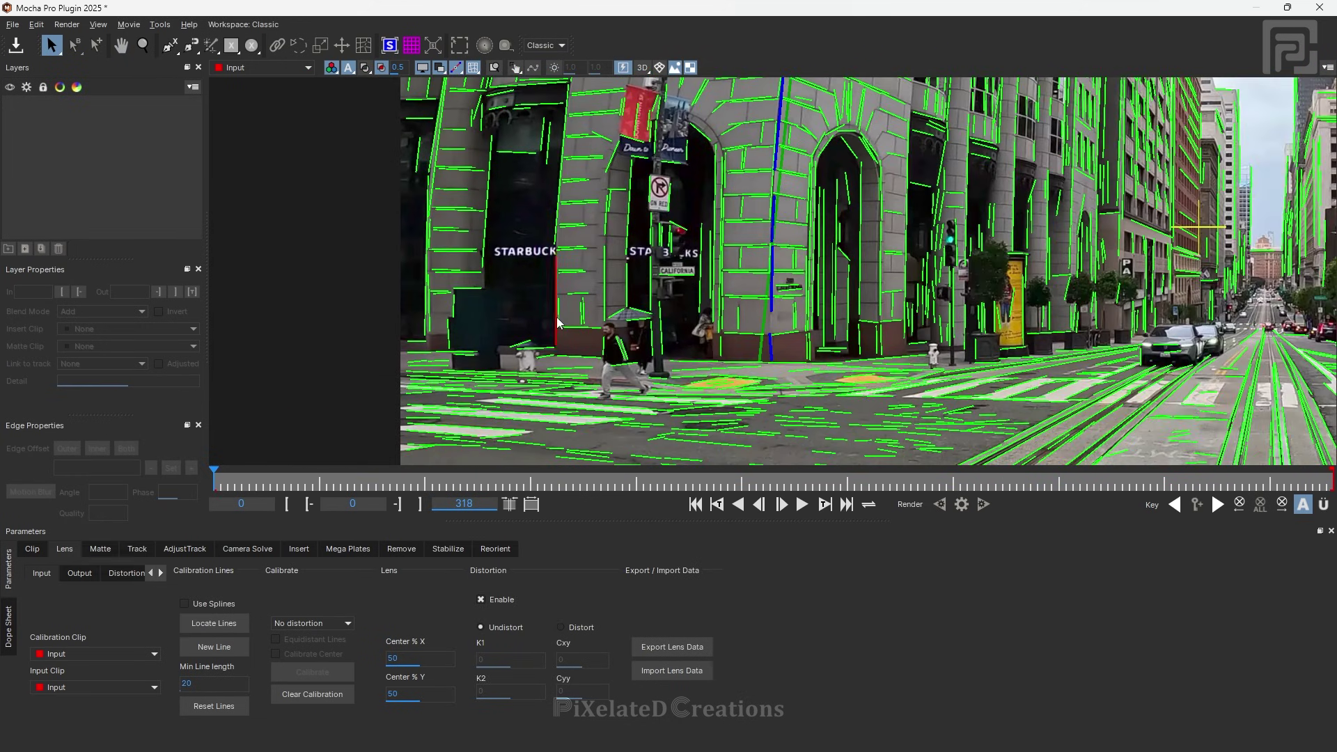
{"action": "left_click", "coordinate": [555, 305]}
{"action": "left_click", "coordinate": [554, 244]}
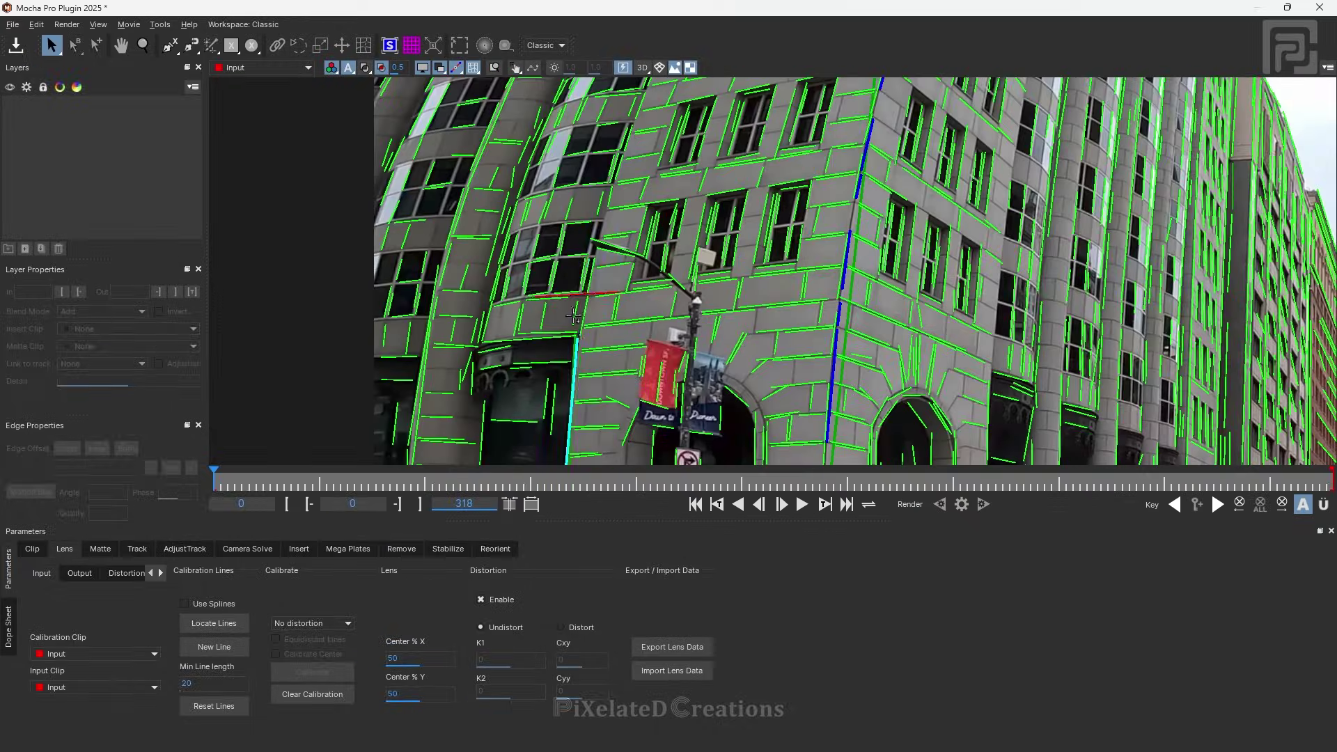
{"action": "left_click", "coordinate": [584, 316]}
{"action": "left_click", "coordinate": [623, 150]}
{"action": "left_click_drag", "start_coordinate": [624, 150], "coordinate": [626, 298]}
{"action": "scroll", "coordinate": [638, 260], "scroll_direction": "up", "scroll_amount": 2}
{"action": "left_click", "coordinate": [637, 238]}
{"action": "left_click", "coordinate": [672, 163]}
{"action": "scroll", "coordinate": [648, 177], "scroll_direction": "down", "scroll_amount": 6}
Add a three-point horizontal calibration line across the stone building's facade, ending near its corner.
{"action": "left_click", "coordinate": [214, 647]}
{"action": "scroll", "coordinate": [612, 273], "scroll_direction": "up", "scroll_amount": 5}
{"action": "scroll", "coordinate": [783, 182], "scroll_direction": "up", "scroll_amount": 4}
{"action": "left_click", "coordinate": [592, 326]}
{"action": "left_click", "coordinate": [707, 314]}
{"action": "left_click", "coordinate": [810, 300]}
Add a four-point calibration line along another horizontal course of the stone building's facade.
{"action": "left_click", "coordinate": [213, 647]}
{"action": "left_click", "coordinate": [570, 251]}
{"action": "left_click", "coordinate": [628, 242]}
{"action": "left_click", "coordinate": [717, 228]}
{"action": "left_click", "coordinate": [848, 207]}
Draw a calibration line along the upper outer edge of the dark building across the street.
{"action": "left_click", "coordinate": [213, 646]}
{"action": "scroll", "coordinate": [350, 266], "scroll_direction": "down", "scroll_amount": 6}
{"action": "scroll", "coordinate": [811, 334], "scroll_direction": "up", "scroll_amount": 6}
{"action": "left_click", "coordinate": [734, 145]}
{"action": "left_click_drag", "start_coordinate": [755, 149], "coordinate": [787, 408]}
{"action": "left_click", "coordinate": [751, 181]}
{"action": "scroll", "coordinate": [774, 390], "scroll_direction": "down", "scroll_amount": 5}
{"action": "scroll", "coordinate": [763, 188], "scroll_direction": "up", "scroll_amount": 4}
Set the minimum line length to 0 so that shorter calibration lines are included.
{"action": "type", "text": "5"}
{"action": "left_click_drag", "start_coordinate": [202, 684], "coordinate": [144, 699]}
{"action": "left_click", "coordinate": [214, 623]}
{"action": "scroll", "coordinate": [787, 203], "scroll_direction": "down", "scroll_amount": 4}
{"action": "scroll", "coordinate": [785, 432], "scroll_direction": "up", "scroll_amount": 4}
{"action": "type", "text": "0"}
{"action": "key", "text": "Return"}
{"action": "scroll", "coordinate": [1044, 249], "scroll_direction": "down", "scroll_amount": 6}
{"action": "scroll", "coordinate": [522, 317], "scroll_direction": "up", "scroll_amount": 5}
{"action": "scroll", "coordinate": [494, 339], "scroll_direction": "down", "scroll_amount": 5}
{"action": "scroll", "coordinate": [694, 286], "scroll_direction": "up", "scroll_amount": 2}
{"action": "scroll", "coordinate": [717, 327], "scroll_direction": "down", "scroll_amount": 3}
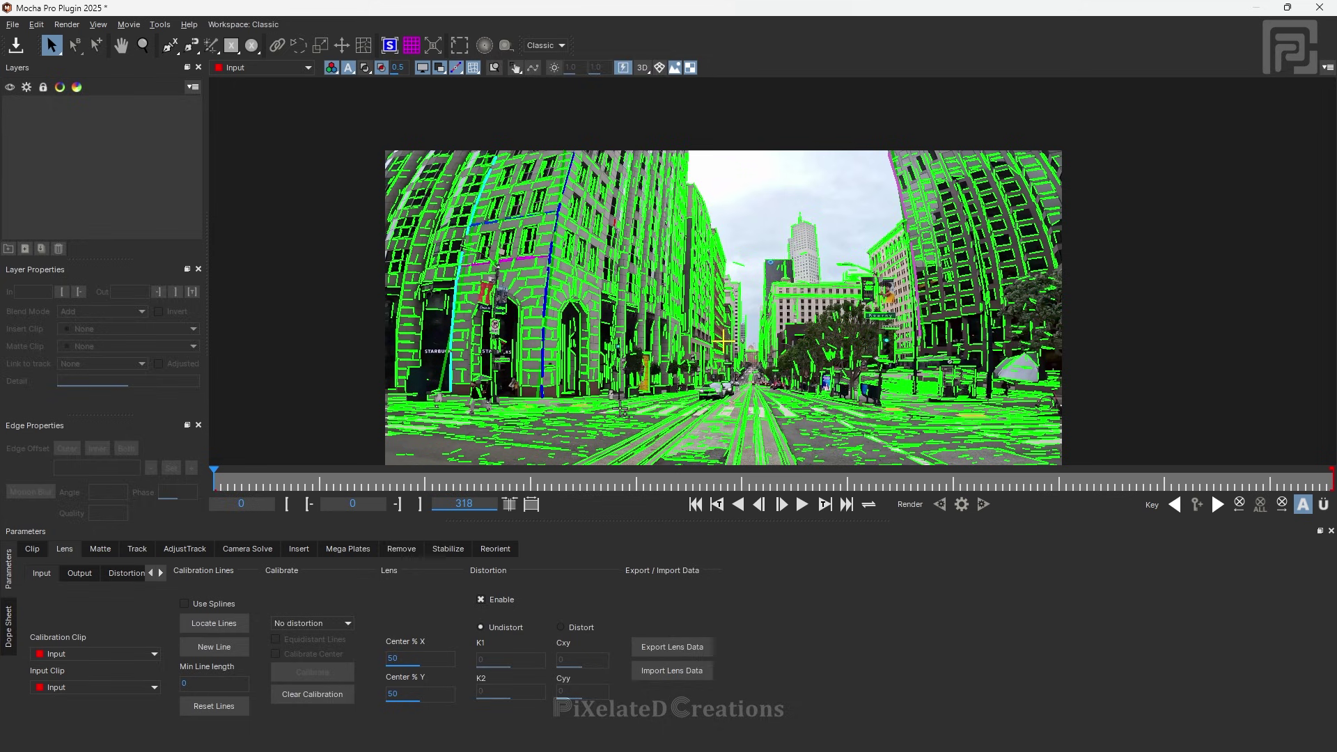
{"action": "left_click", "coordinate": [220, 647]}
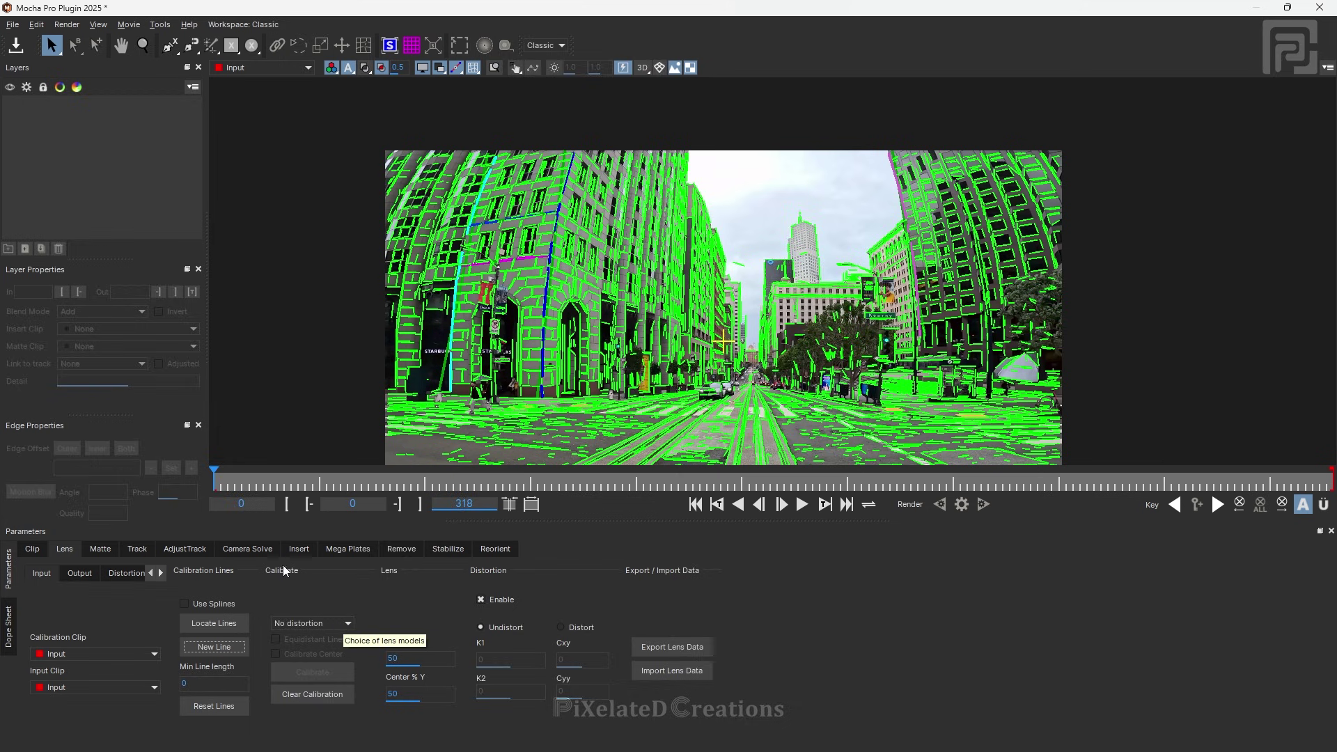
Calibrate the lens with the 1-Parameter model and render the current frame undistorted.
{"action": "left_click", "coordinate": [344, 627]}
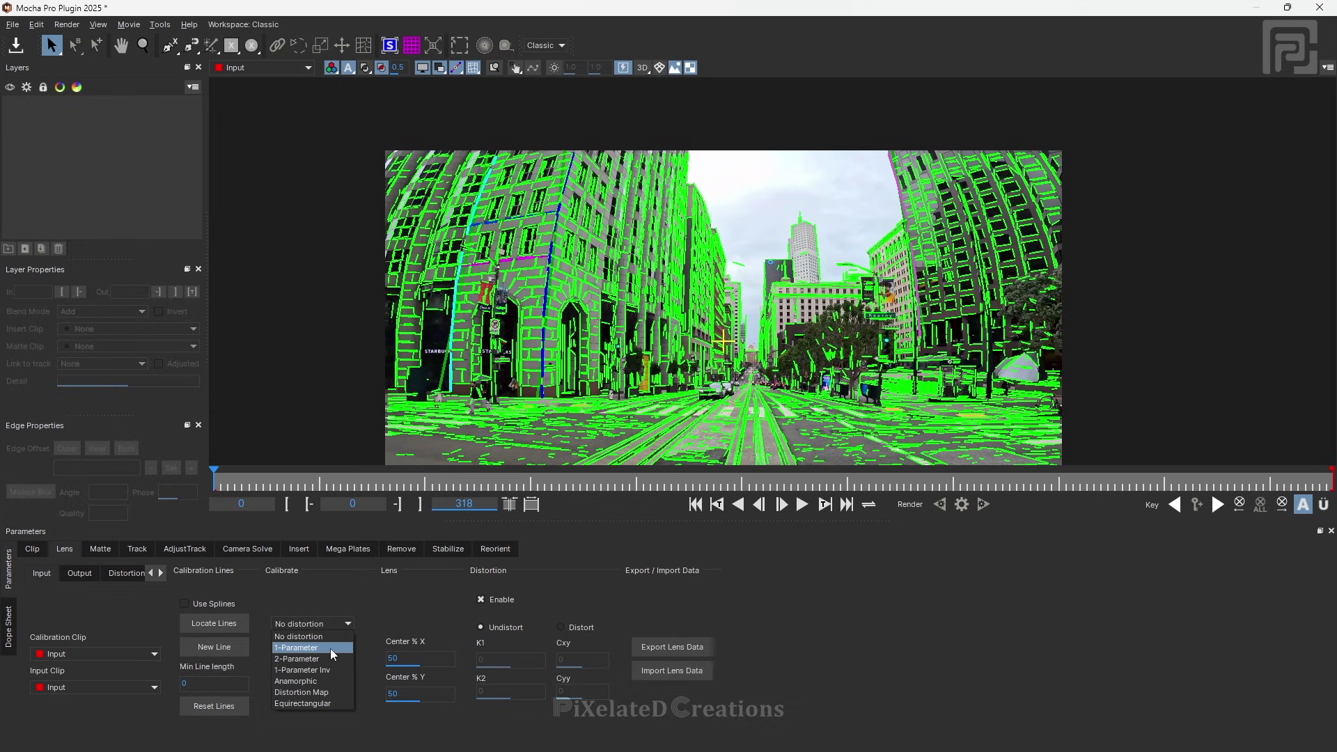
{"action": "left_click", "coordinate": [330, 649]}
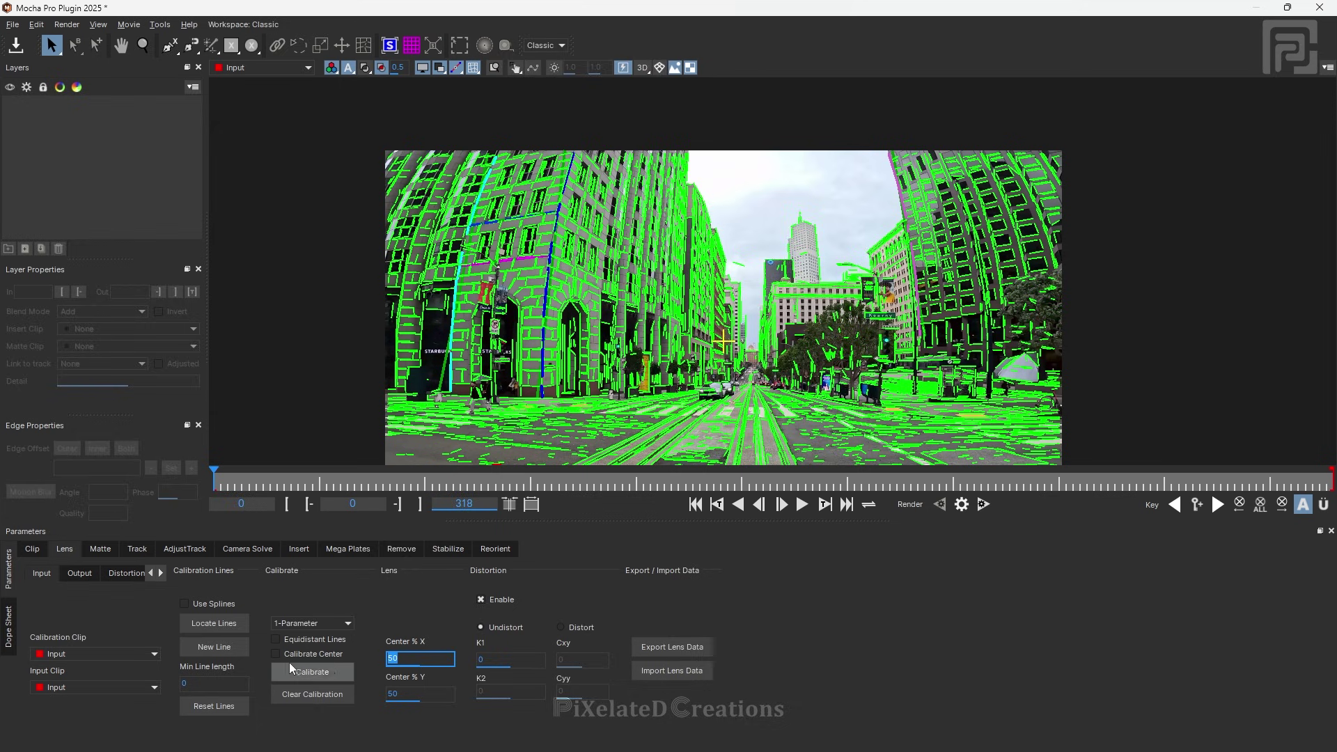
{"action": "left_click", "coordinate": [311, 672]}
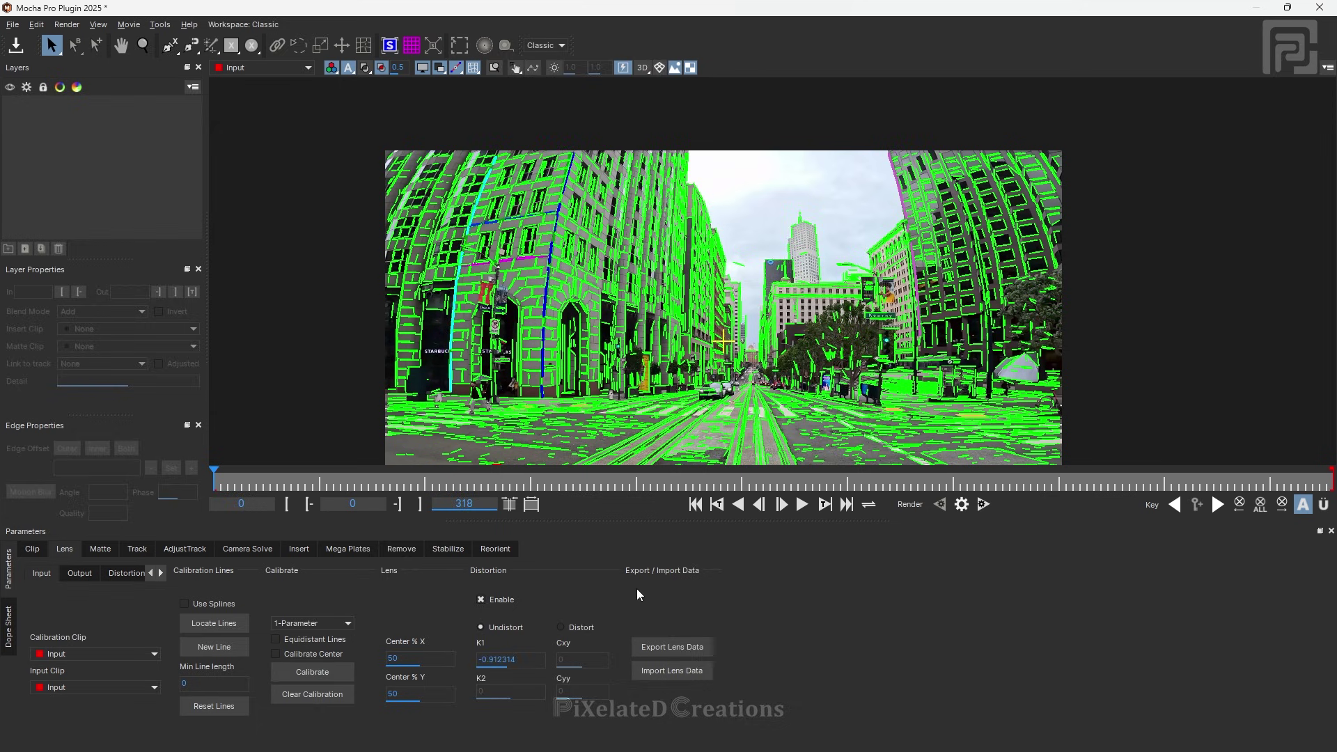
{"action": "left_click", "coordinate": [966, 508]}
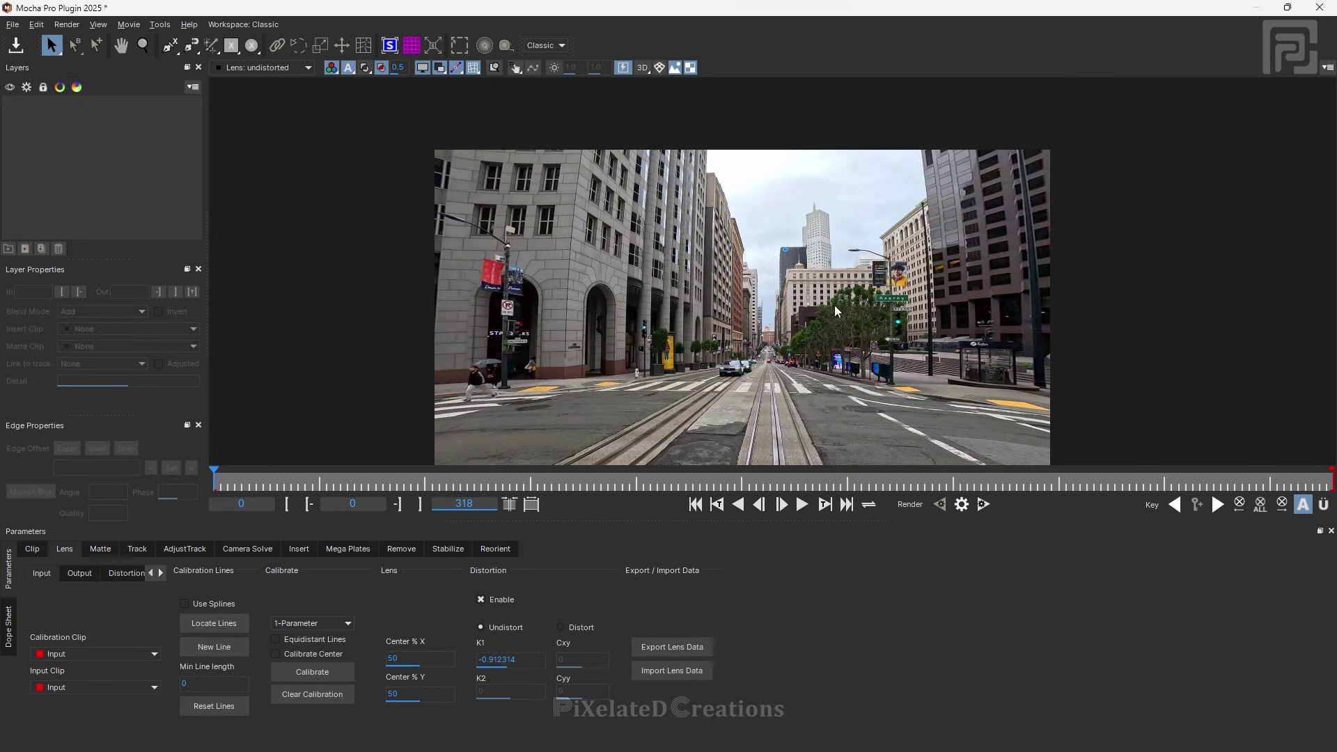
Try to calibrate the lens with the 2-Parameter model.
{"action": "left_click", "coordinate": [325, 624]}
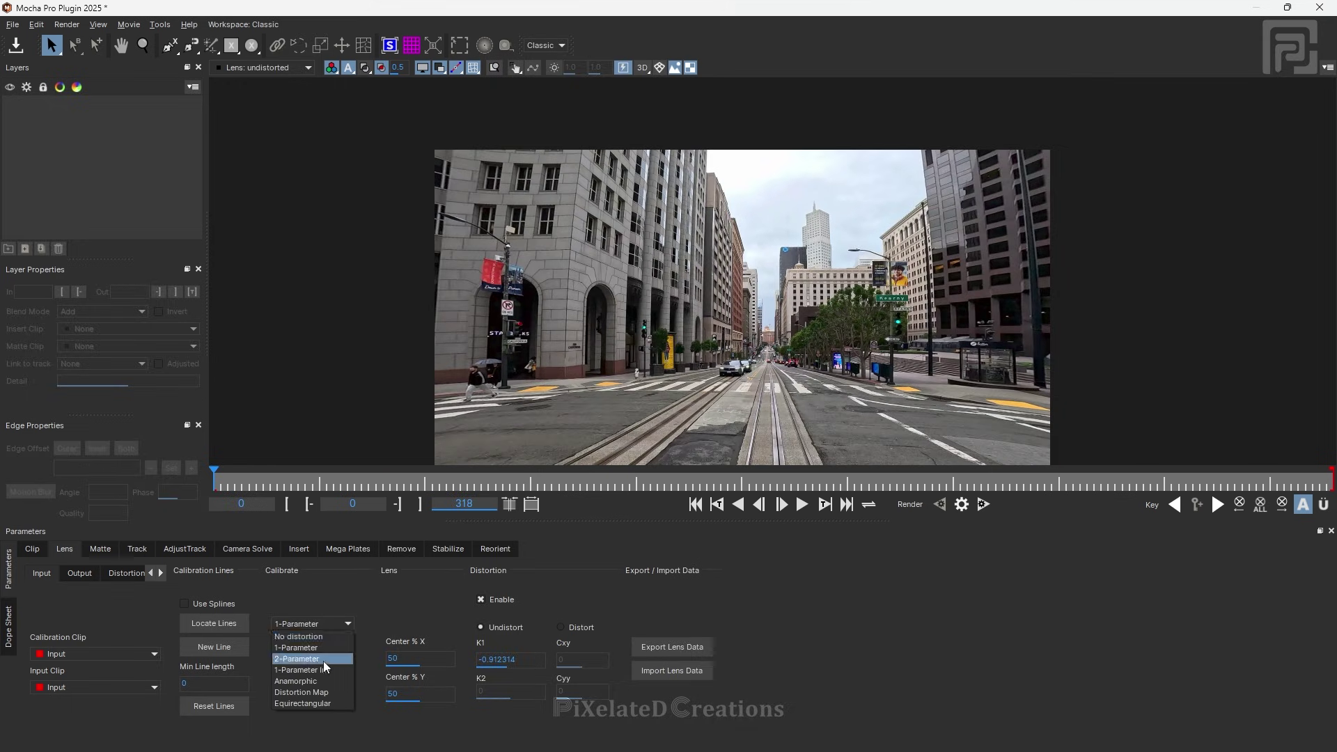
{"action": "left_click", "coordinate": [315, 658]}
{"action": "left_click", "coordinate": [321, 671]}
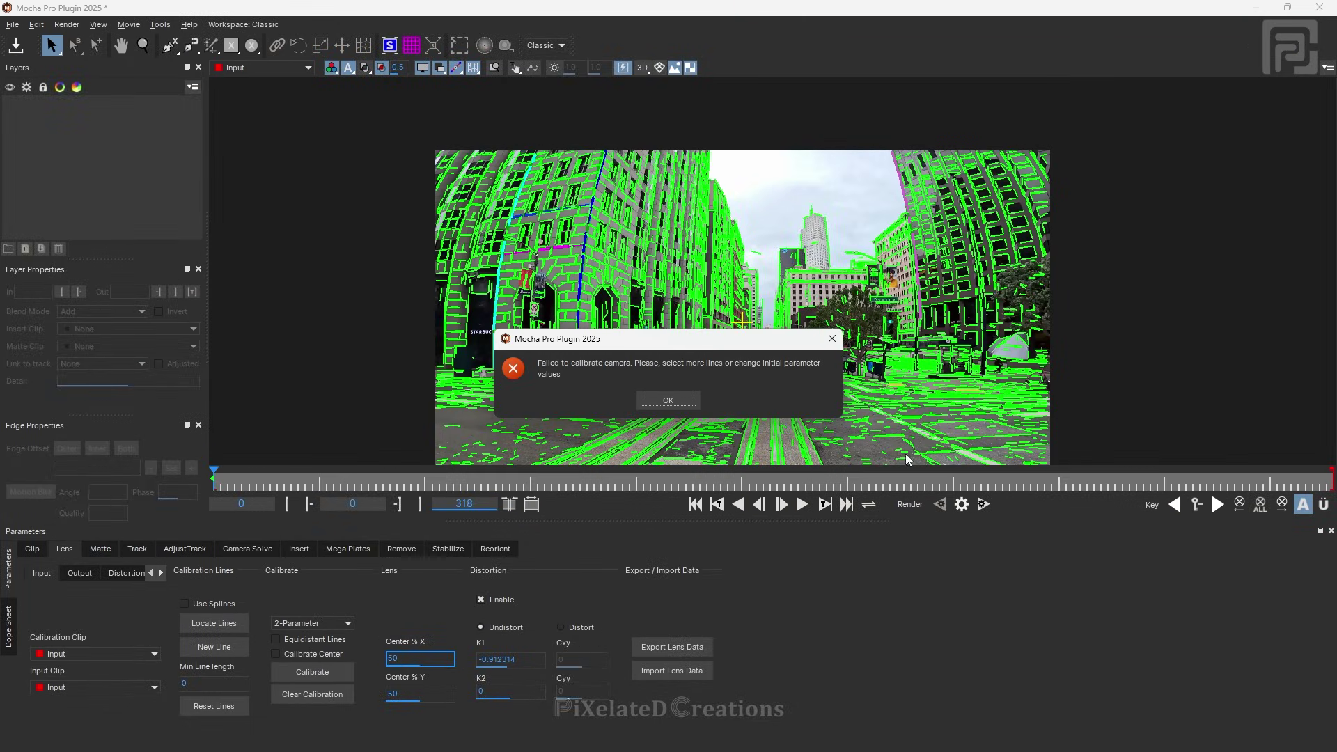
{"action": "left_click", "coordinate": [672, 400]}
Calibrate the lens with the Anamorphic model, then render the current frame undistorted and inspect the building edges.
{"action": "left_click", "coordinate": [311, 623]}
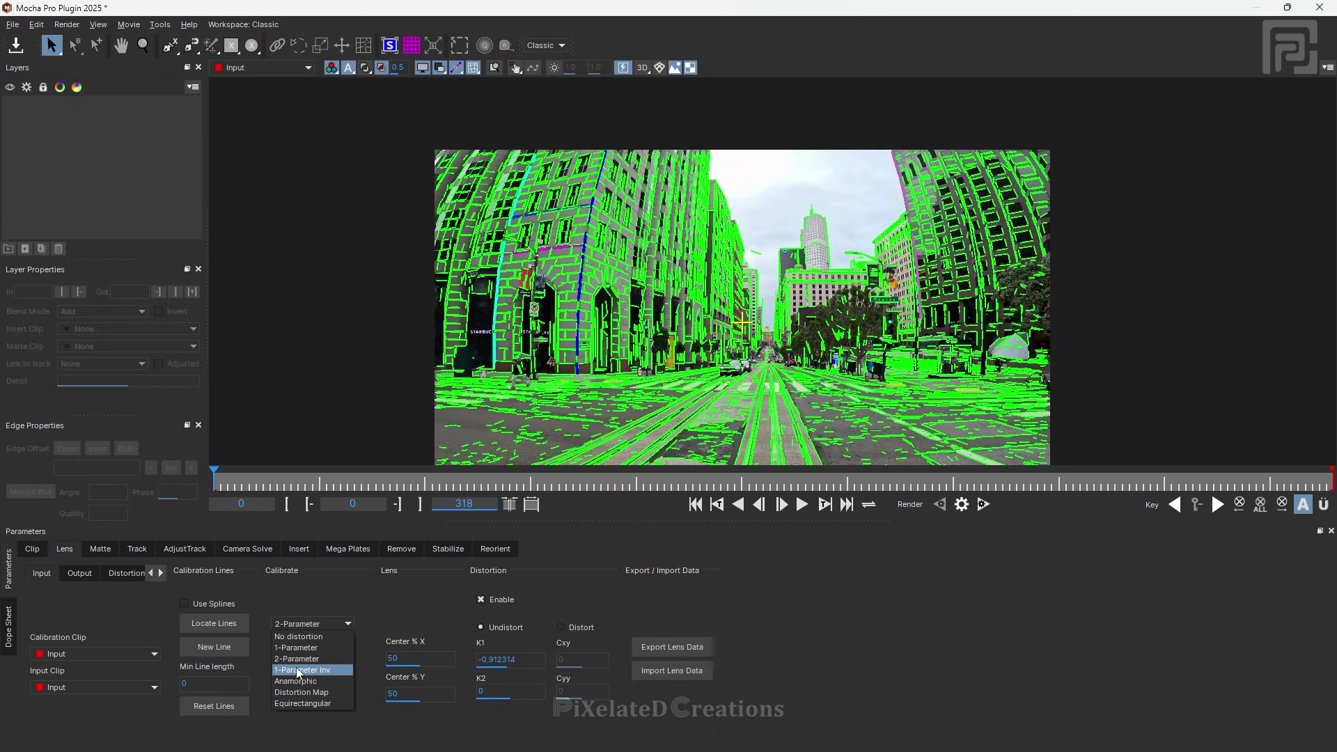
{"action": "left_click", "coordinate": [298, 682]}
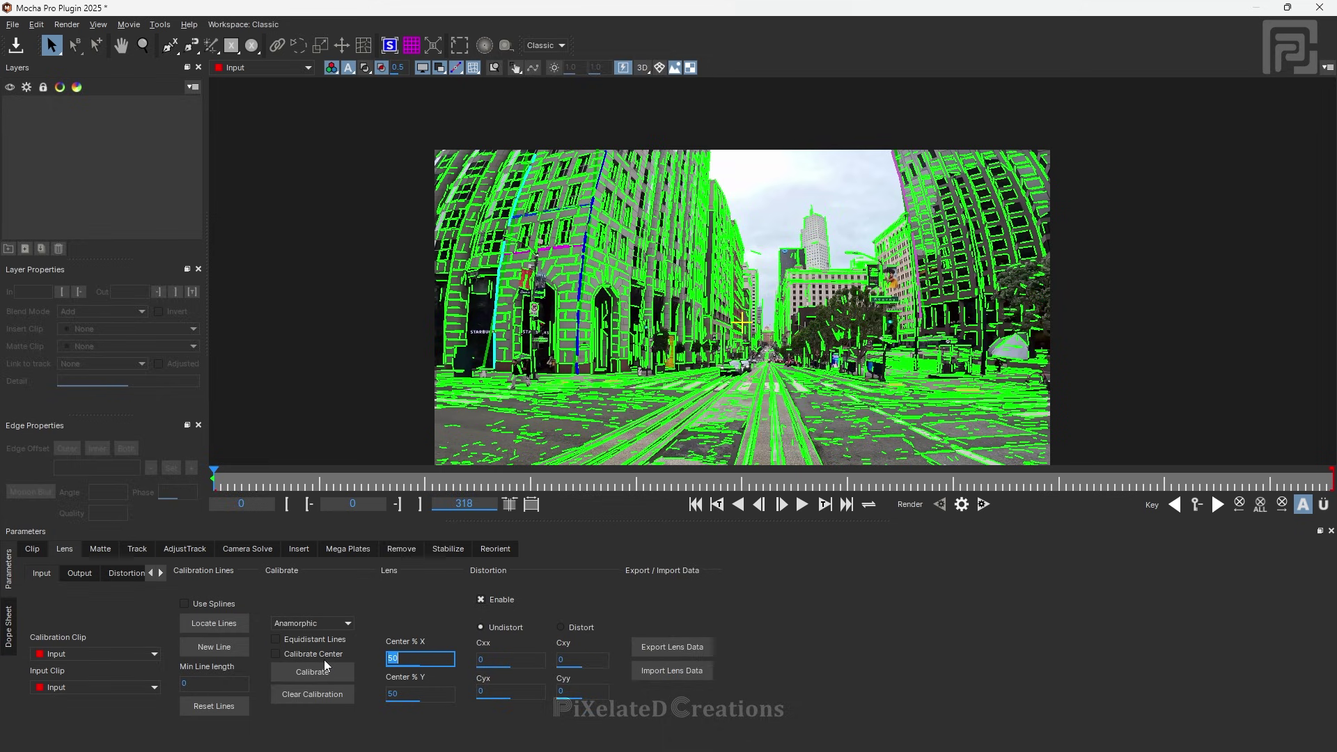
{"action": "left_click", "coordinate": [325, 669]}
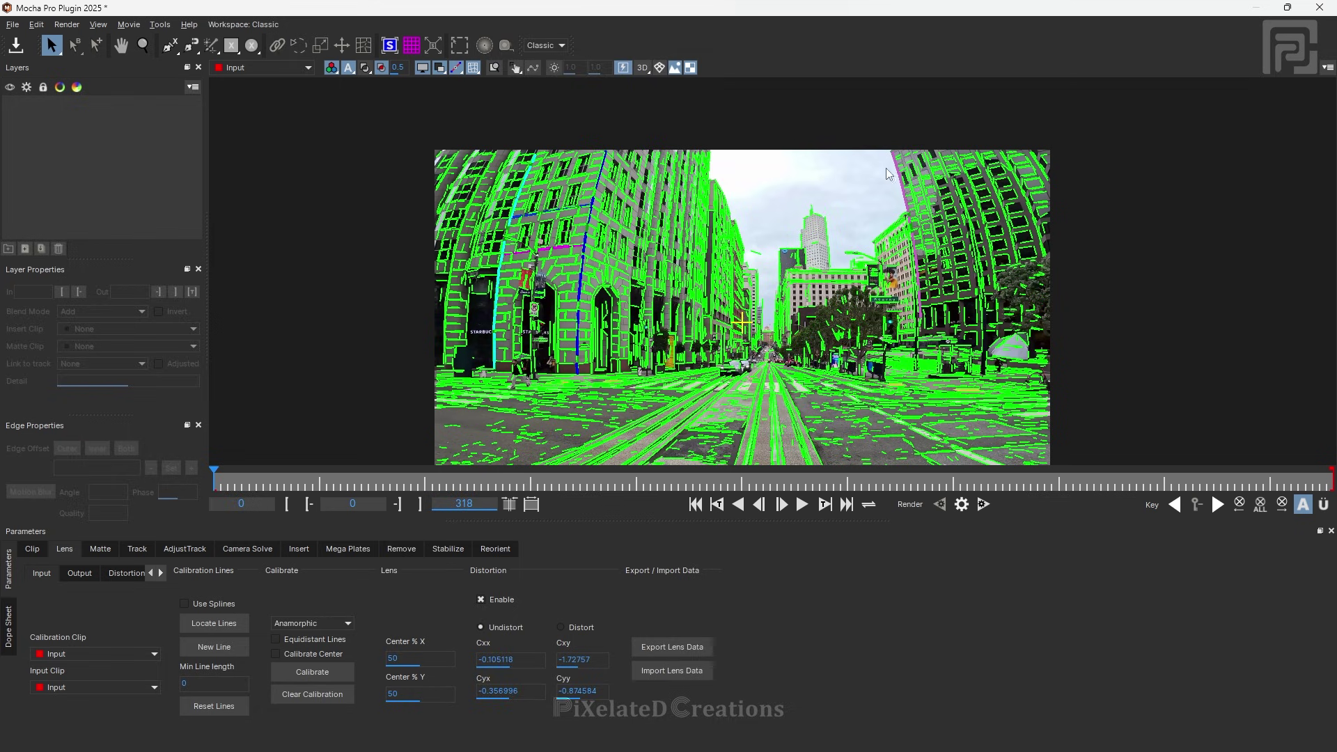
{"action": "left_click", "coordinate": [968, 512]}
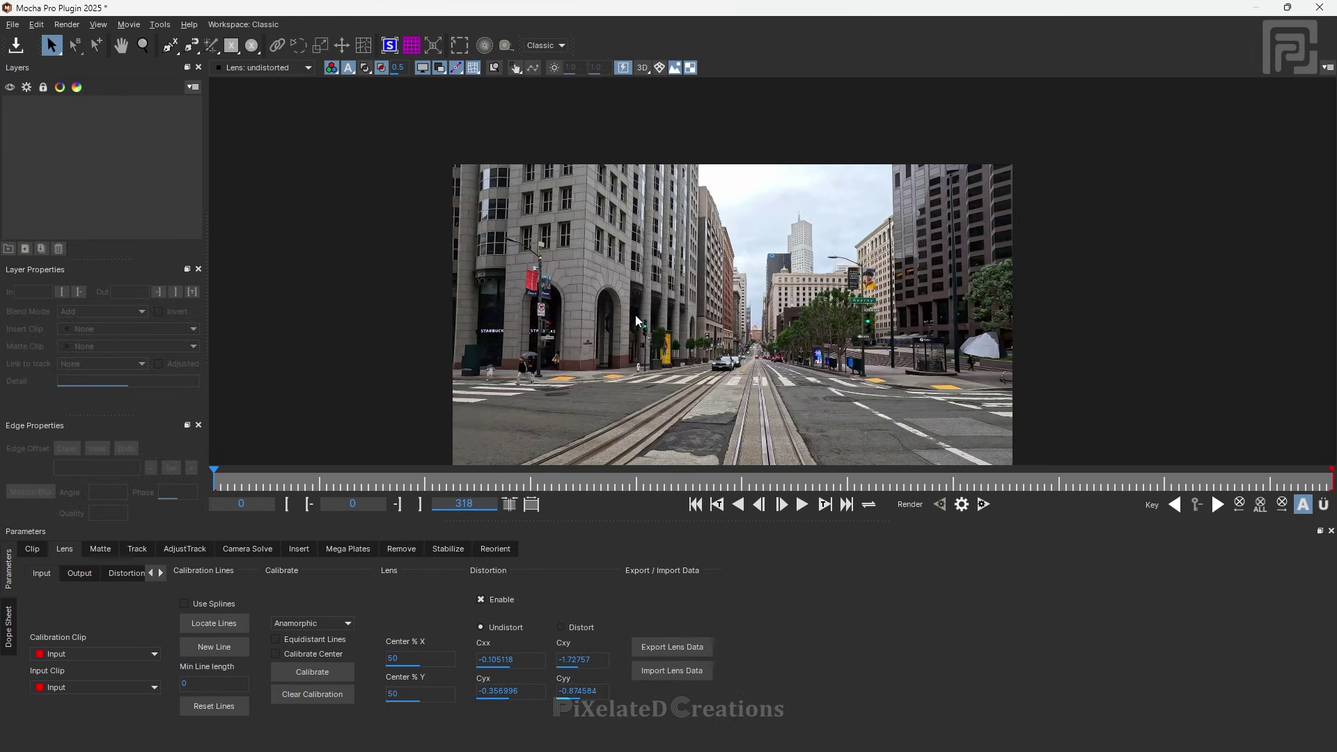
{"action": "scroll", "coordinate": [590, 222], "scroll_direction": "down", "scroll_amount": 1}
{"action": "left_click_drag", "start_coordinate": [605, 311], "coordinate": [553, 318]}
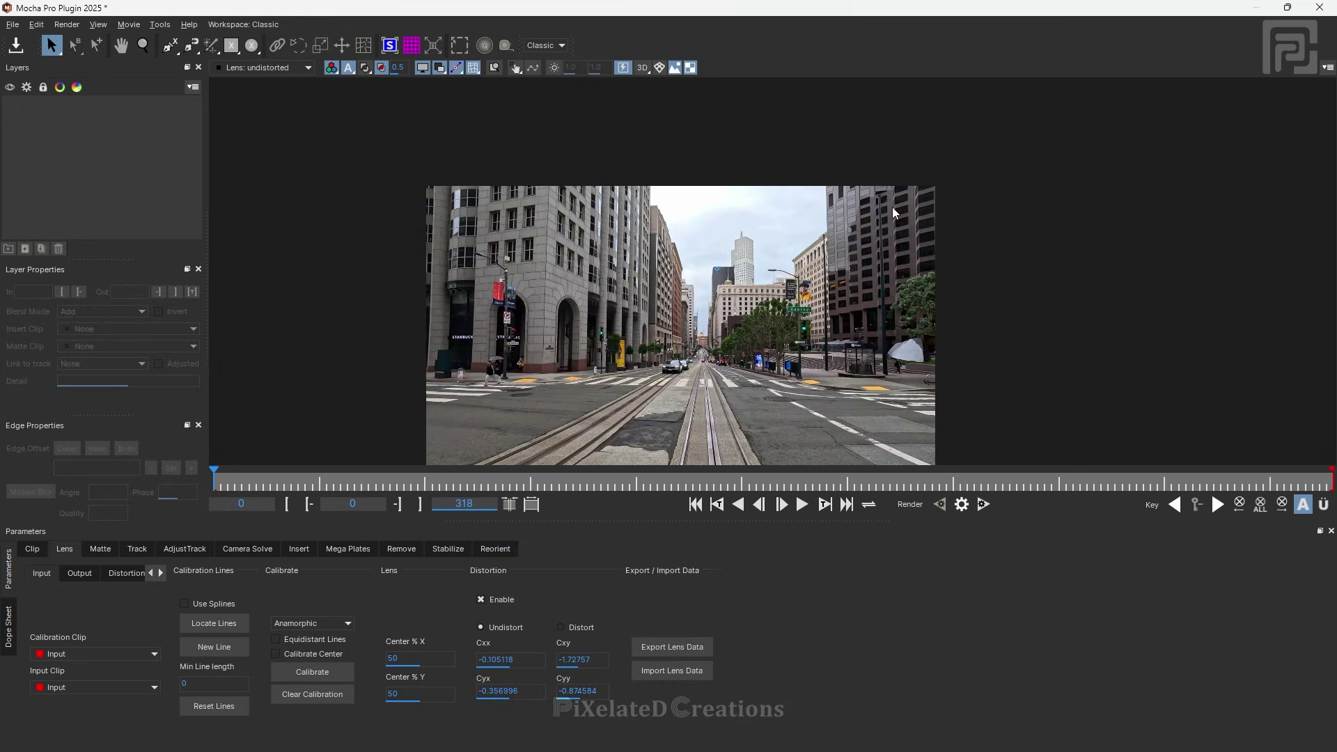
{"action": "scroll", "coordinate": [837, 179], "scroll_direction": "up", "scroll_amount": 4}
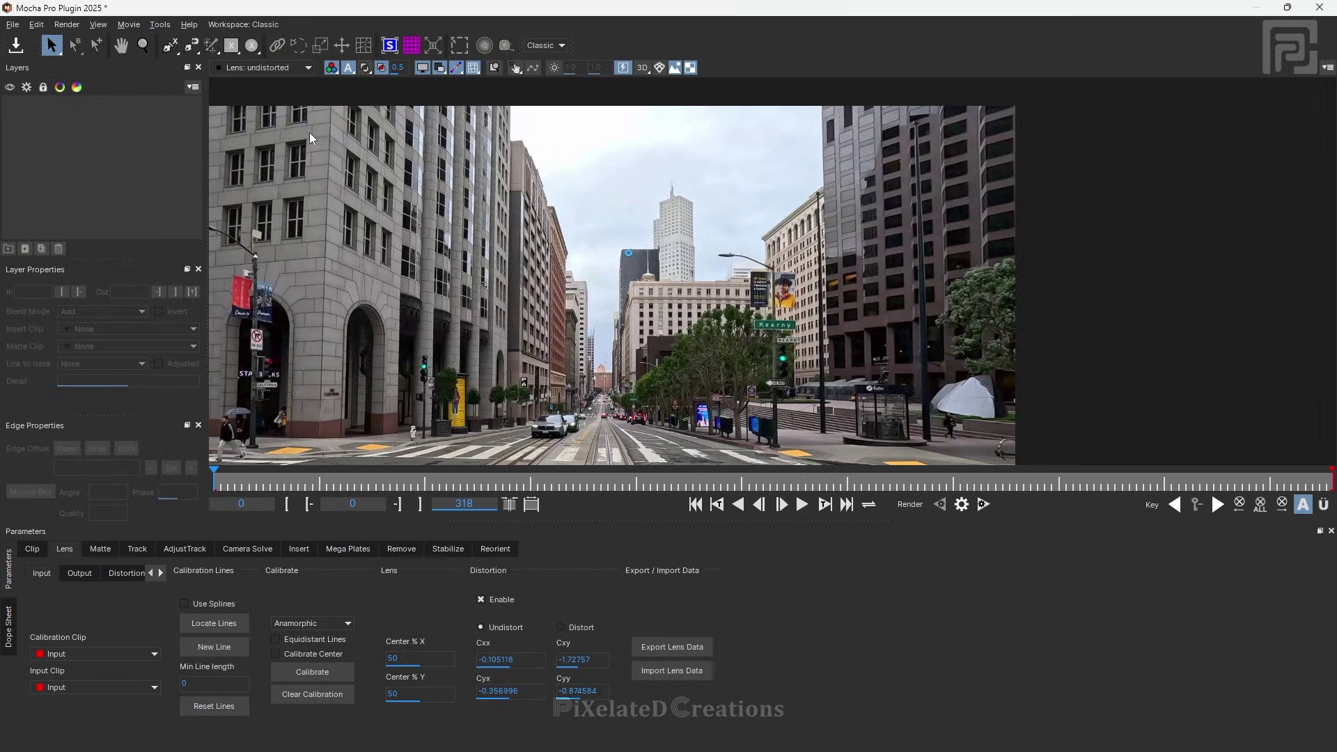
Render the current frame in Distort mode, then switch back to Undistort and render the frame again.
{"action": "scroll", "coordinate": [546, 368], "scroll_direction": "down", "scroll_amount": 4}
{"action": "left_click_drag", "start_coordinate": [557, 365], "coordinate": [585, 256]}
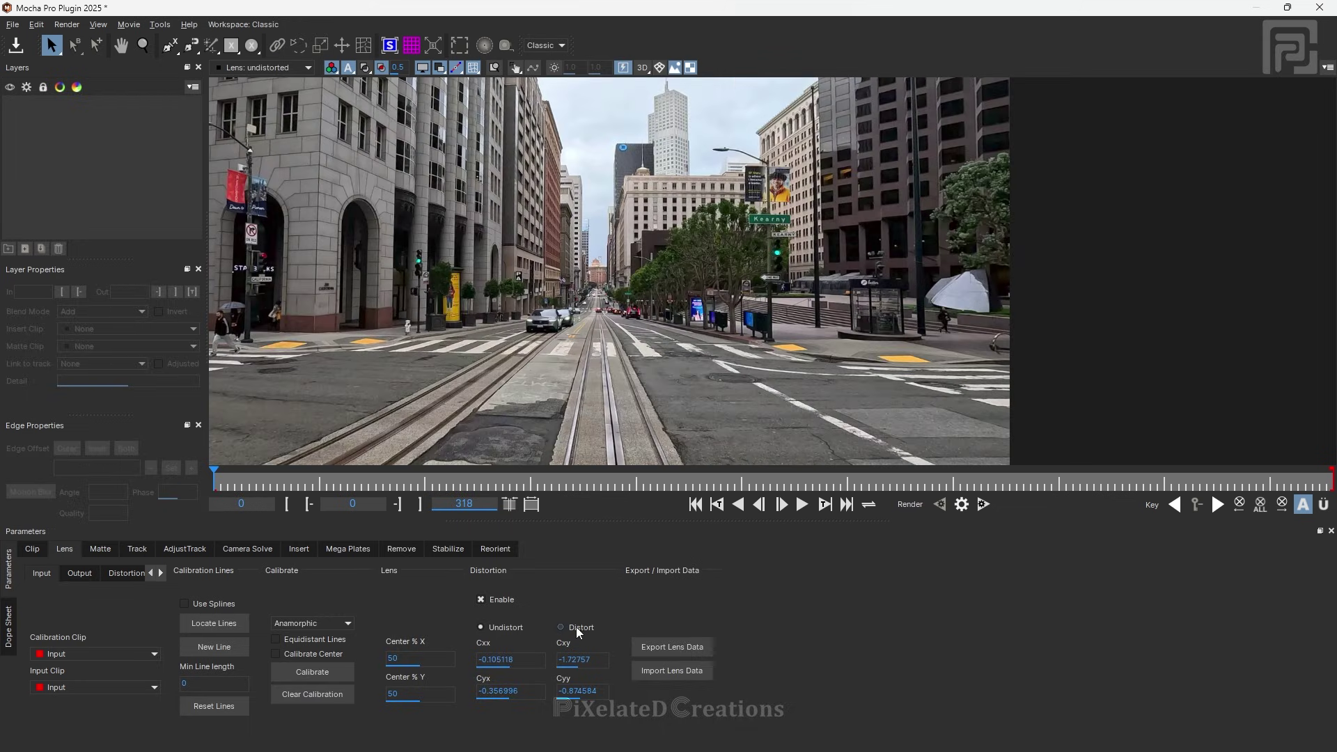
{"action": "left_click", "coordinate": [586, 630]}
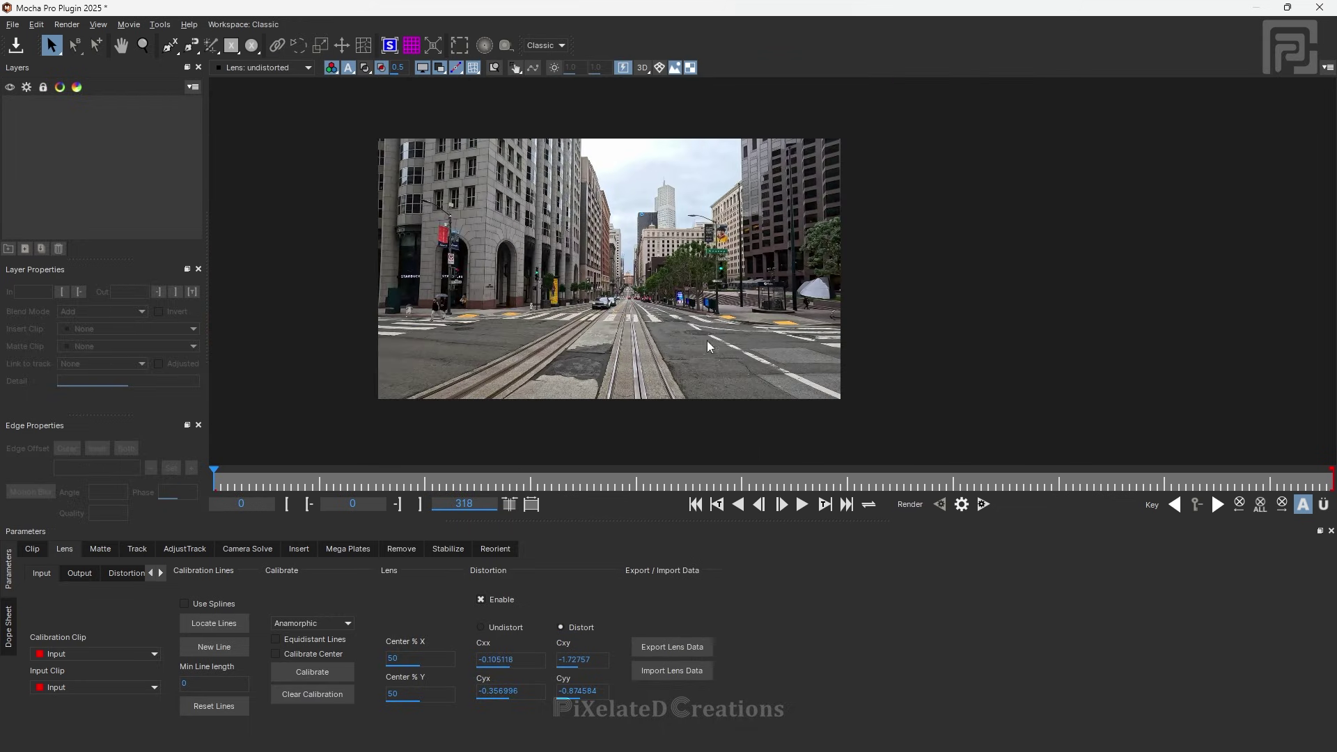
{"action": "left_click", "coordinate": [961, 506]}
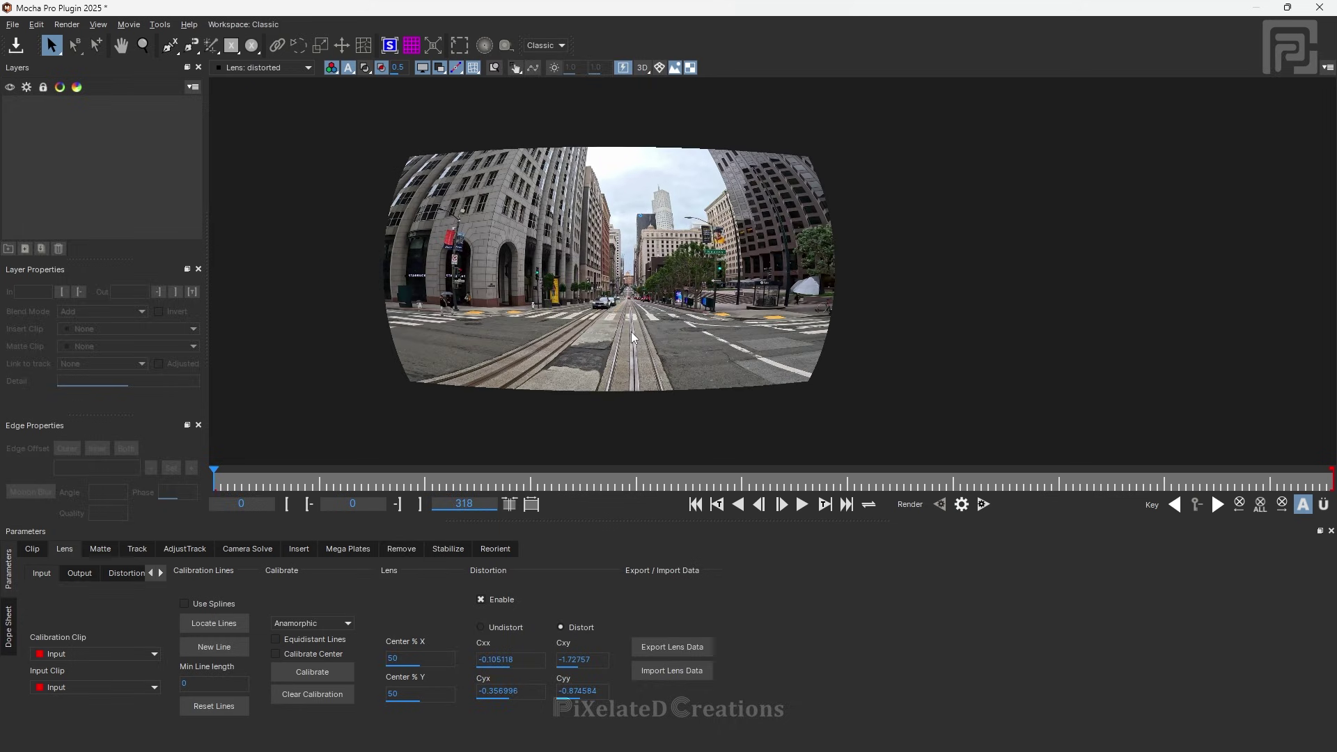
{"action": "left_click", "coordinate": [504, 628]}
{"action": "left_click", "coordinate": [961, 506]}
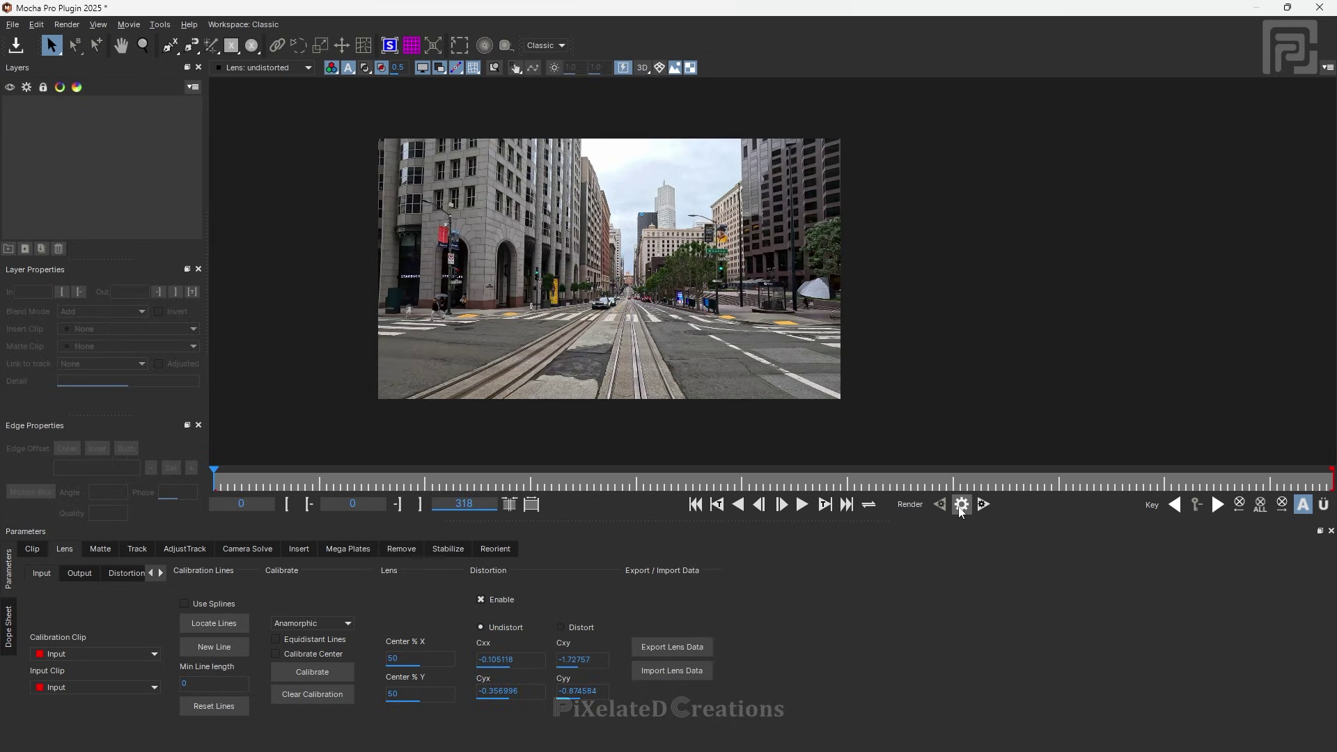
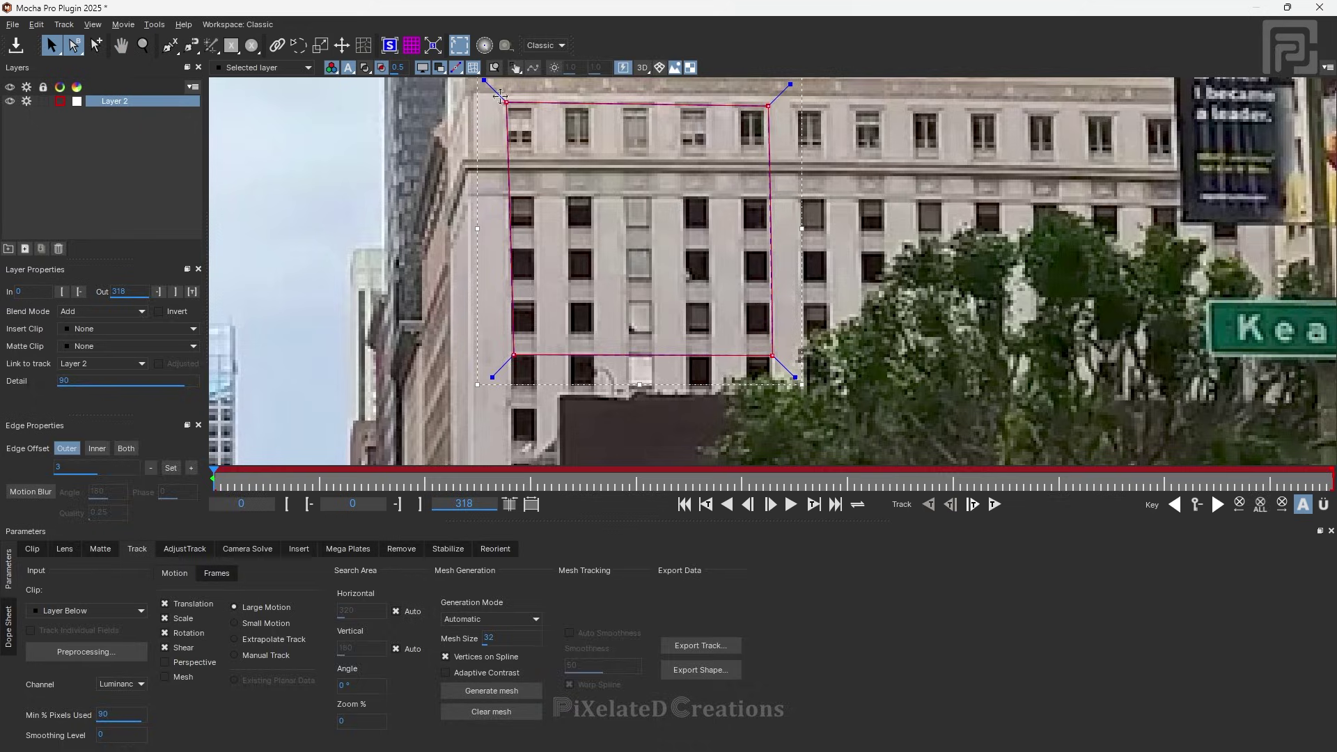
Show the planar surface of Layer 2, then move and resize it to match the spline outline on the distant building's facade.
{"action": "scroll", "coordinate": [516, 128], "scroll_direction": "down", "scroll_amount": 4}
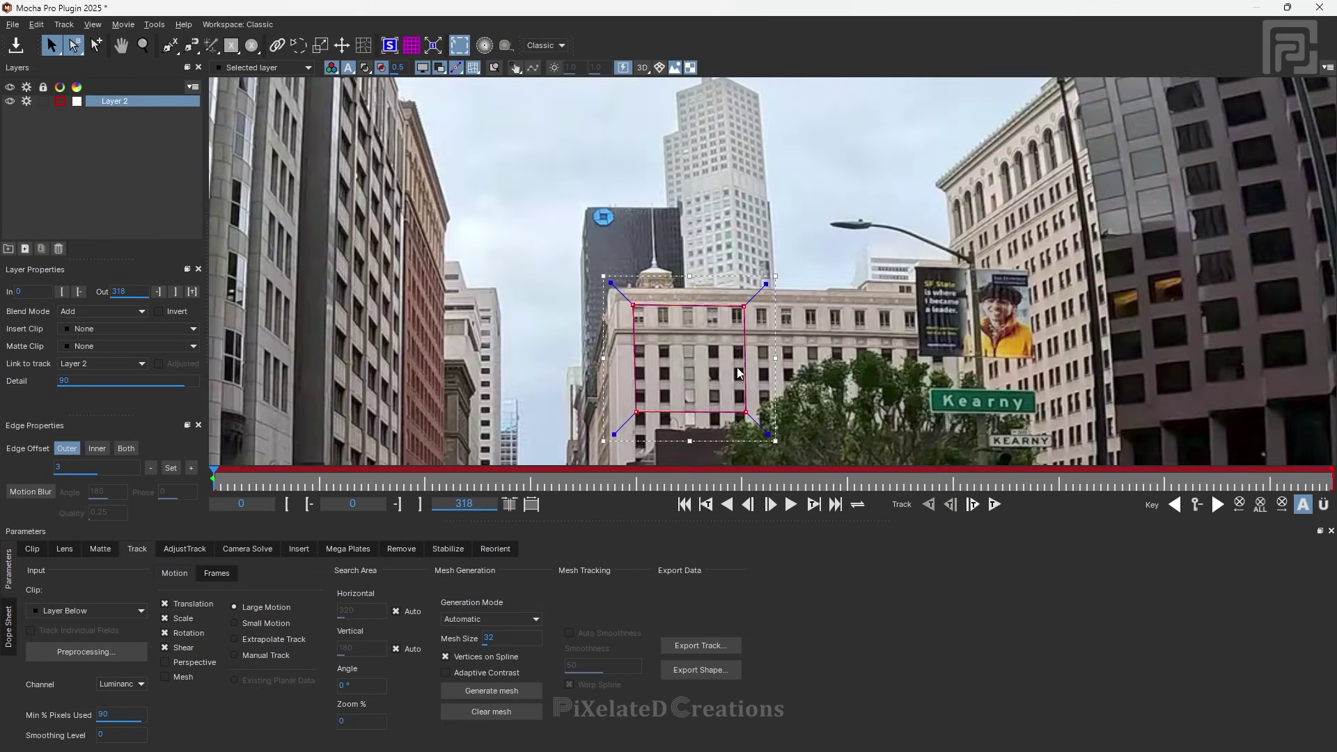
{"action": "scroll", "coordinate": [800, 407], "scroll_direction": "up", "scroll_amount": 3}
{"action": "left_click_drag", "start_coordinate": [799, 407], "coordinate": [748, 335]}
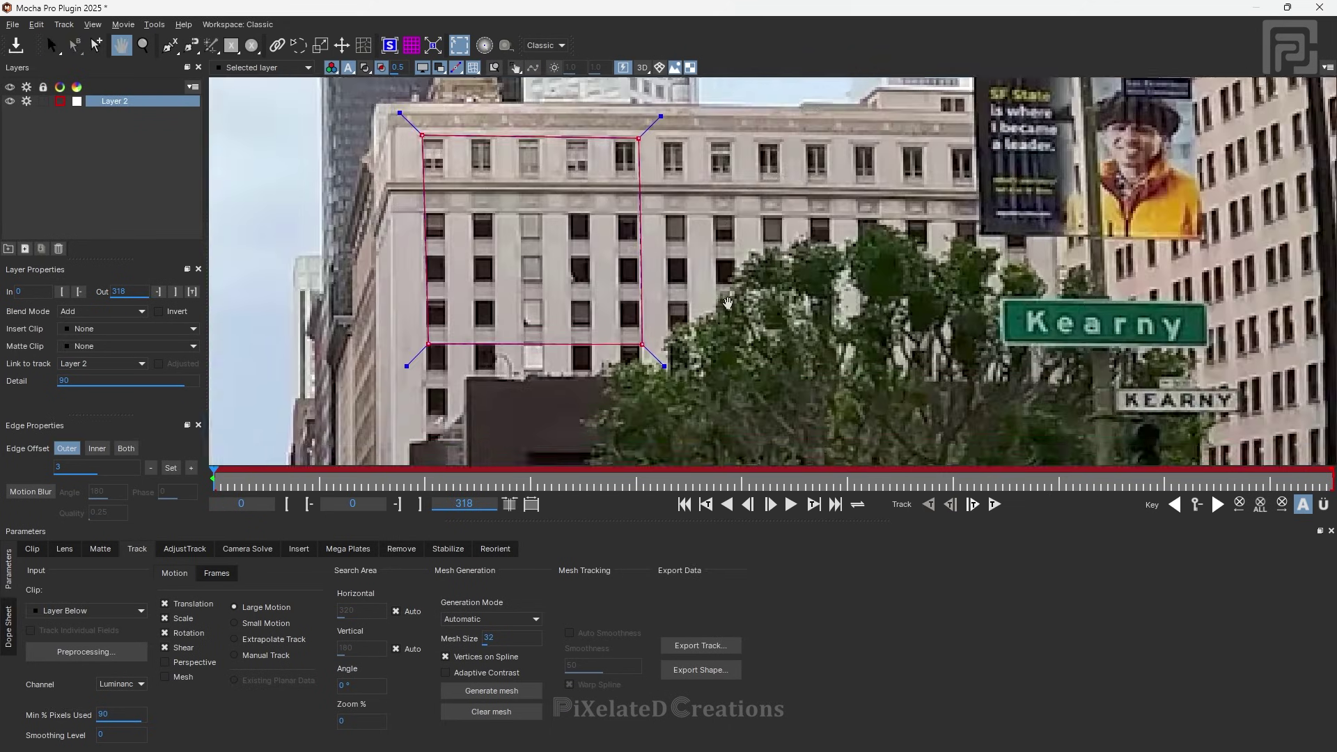
{"action": "left_click", "coordinate": [389, 46]}
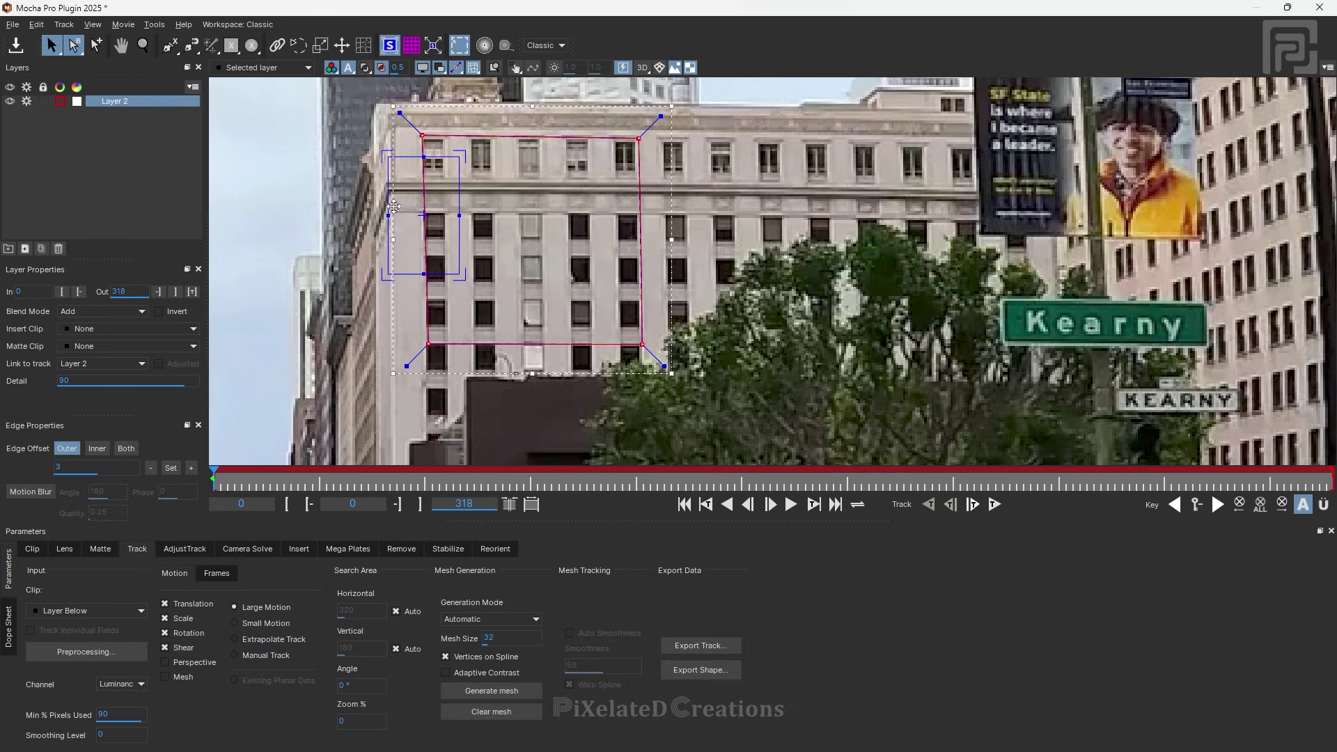
{"action": "left_click_drag", "start_coordinate": [428, 215], "coordinate": [624, 234]}
{"action": "left_click_drag", "start_coordinate": [543, 178], "coordinate": [545, 148]}
{"action": "left_click_drag", "start_coordinate": [540, 234], "coordinate": [543, 243]}
{"action": "left_click_drag", "start_coordinate": [458, 244], "coordinate": [429, 244]}
{"action": "left_click_drag", "start_coordinate": [543, 243], "coordinate": [545, 239]}
{"action": "left_click_drag", "start_coordinate": [546, 332], "coordinate": [546, 335]}
{"action": "scroll", "coordinate": [487, 212], "scroll_direction": "down", "scroll_amount": 6}
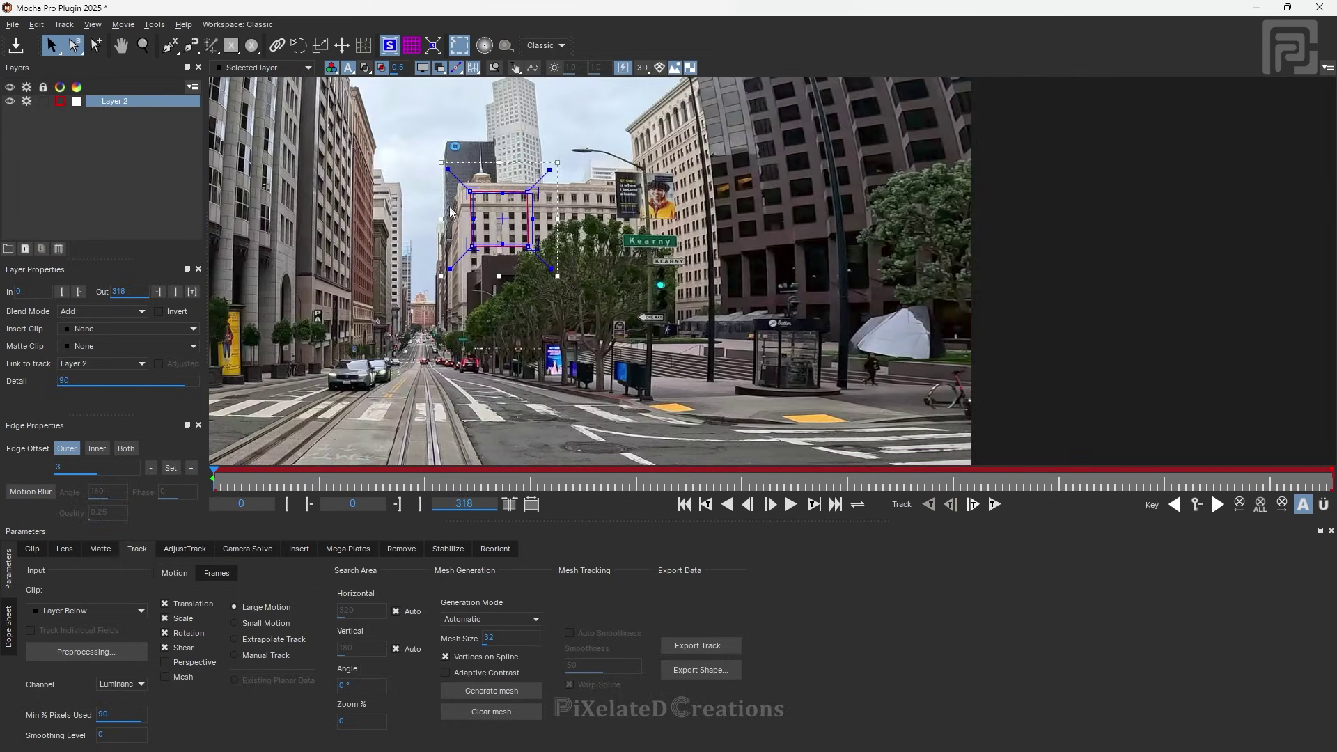
Display the planar grid, examine how it lines up with the building facade and the surrounding street, and hide it again.
{"action": "scroll", "coordinate": [445, 199], "scroll_direction": "up", "scroll_amount": 4}
{"action": "left_click", "coordinate": [412, 46]}
{"action": "scroll", "coordinate": [497, 160], "scroll_direction": "down", "scroll_amount": 4}
{"action": "scroll", "coordinate": [497, 160], "scroll_direction": "up", "scroll_amount": 4}
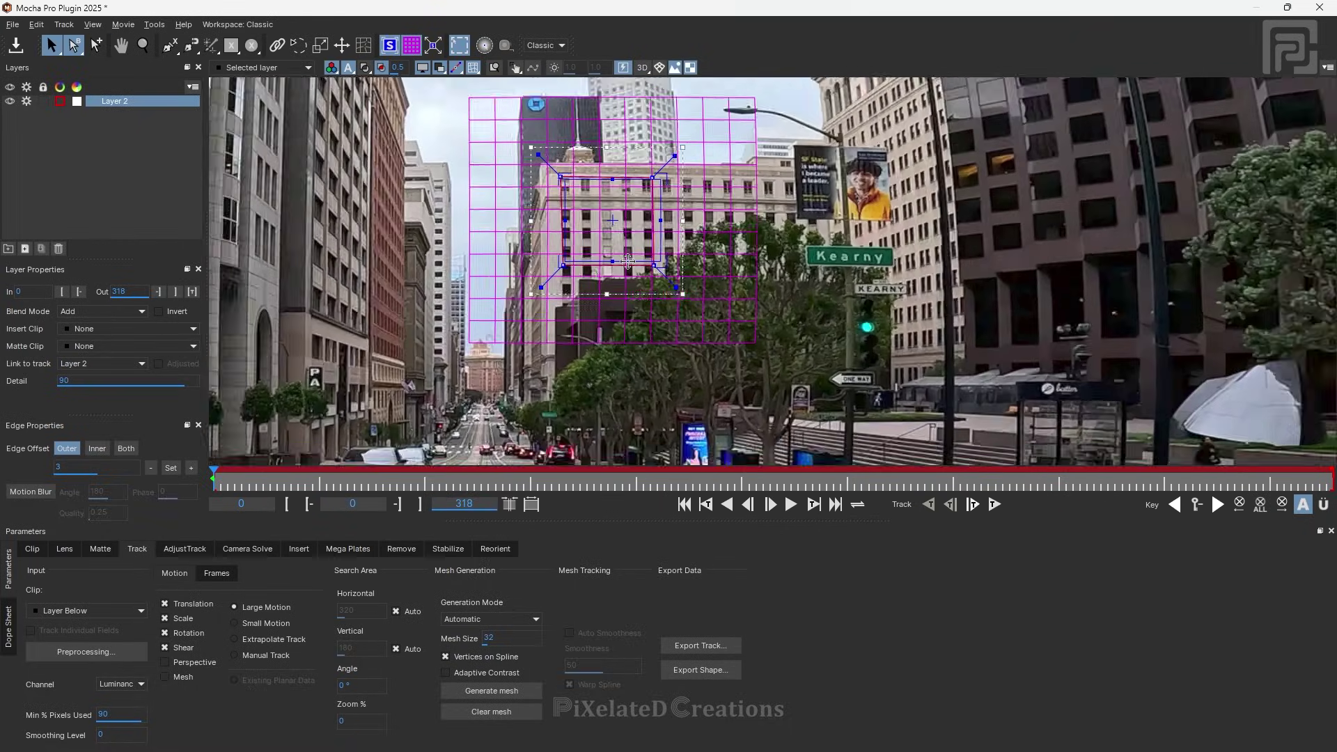
{"action": "scroll", "coordinate": [538, 187], "scroll_direction": "down", "scroll_amount": 3}
{"action": "scroll", "coordinate": [537, 187], "scroll_direction": "up", "scroll_amount": 2}
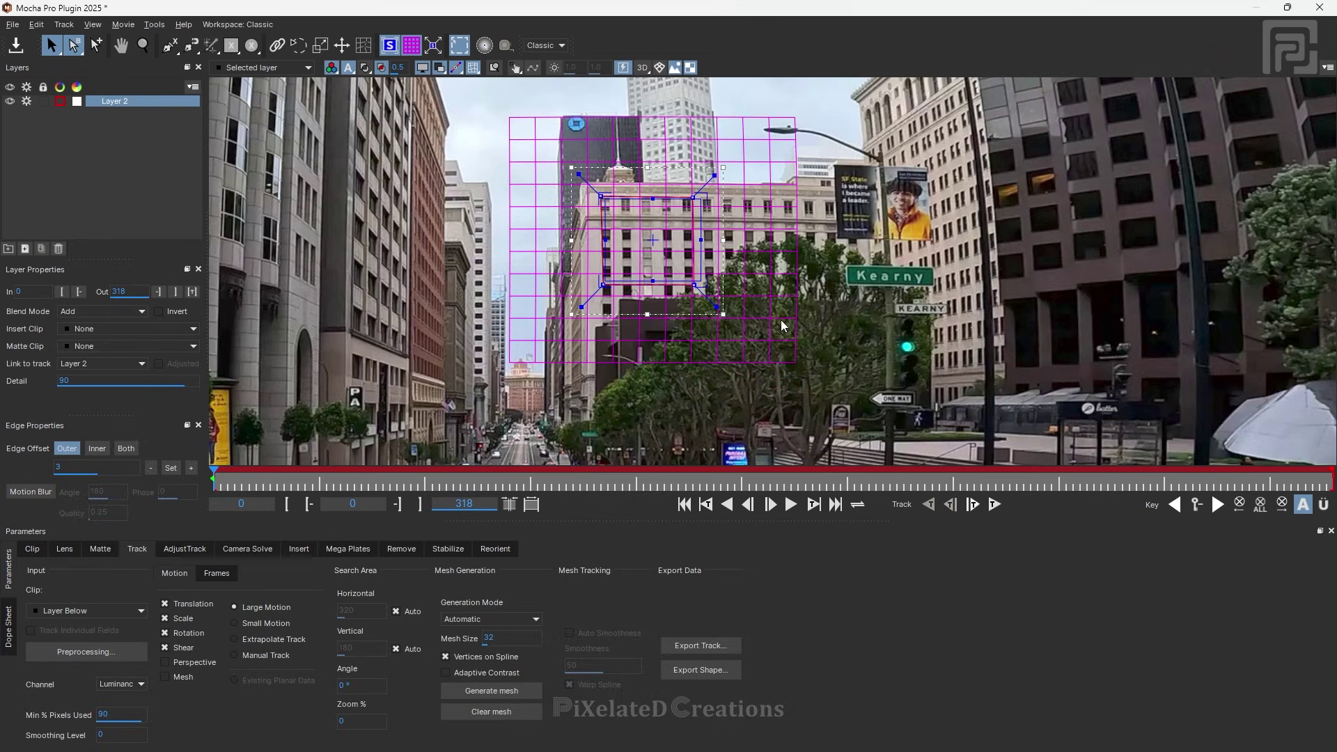
{"action": "scroll", "coordinate": [687, 276], "scroll_direction": "down", "scroll_amount": 3}
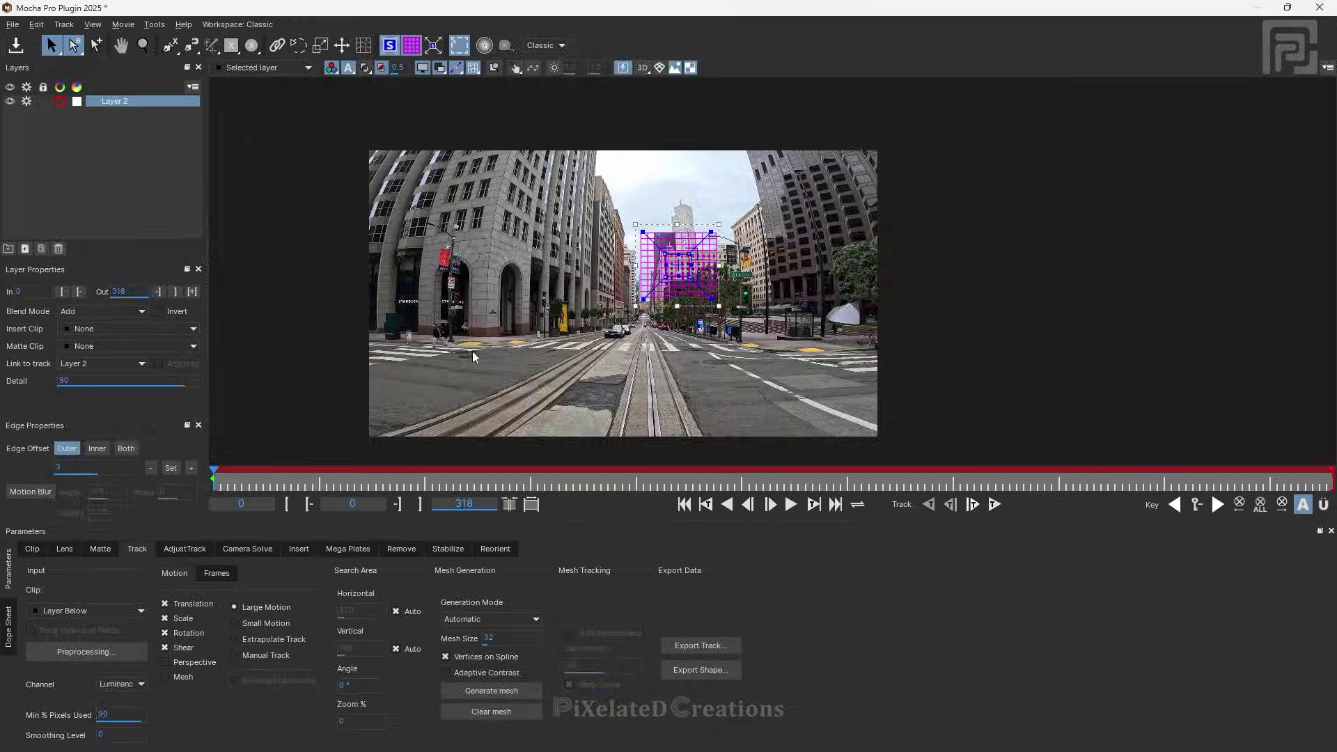
{"action": "scroll", "coordinate": [706, 241], "scroll_direction": "up", "scroll_amount": 2}
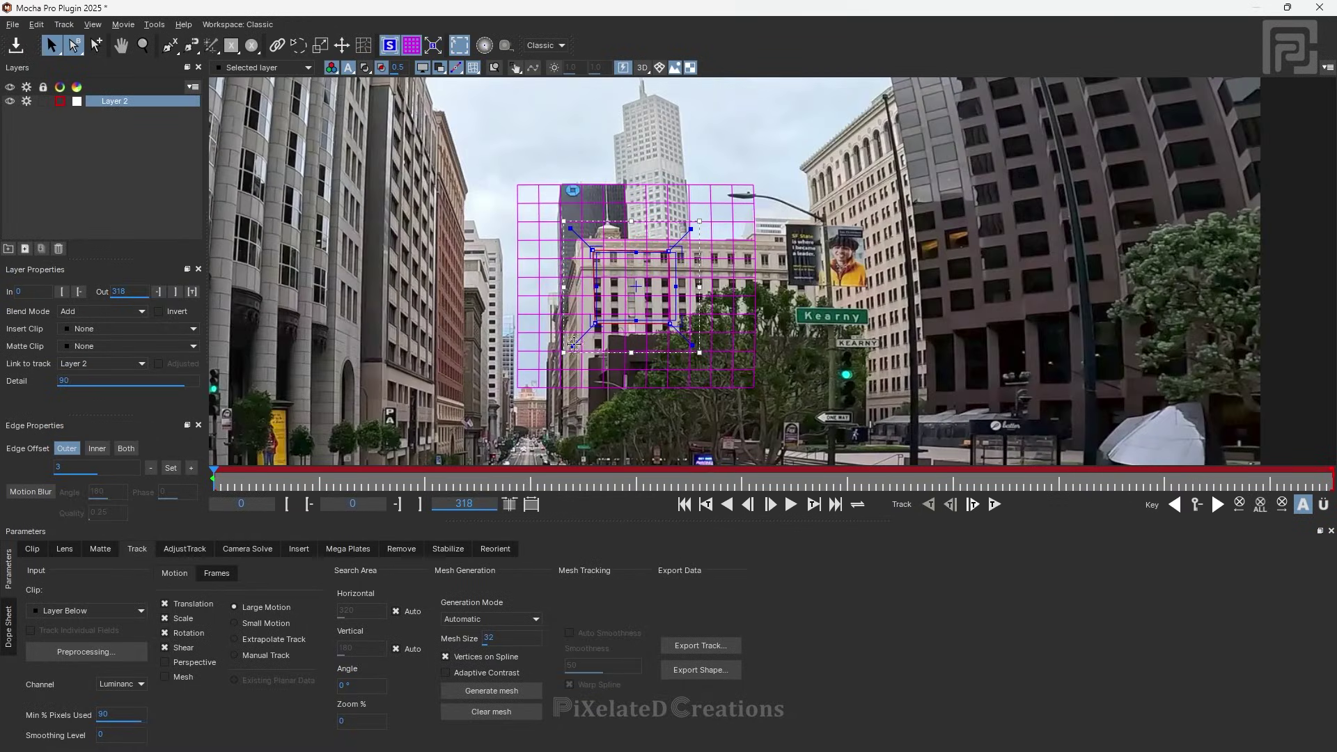
{"action": "scroll", "coordinate": [607, 288], "scroll_direction": "up", "scroll_amount": 2}
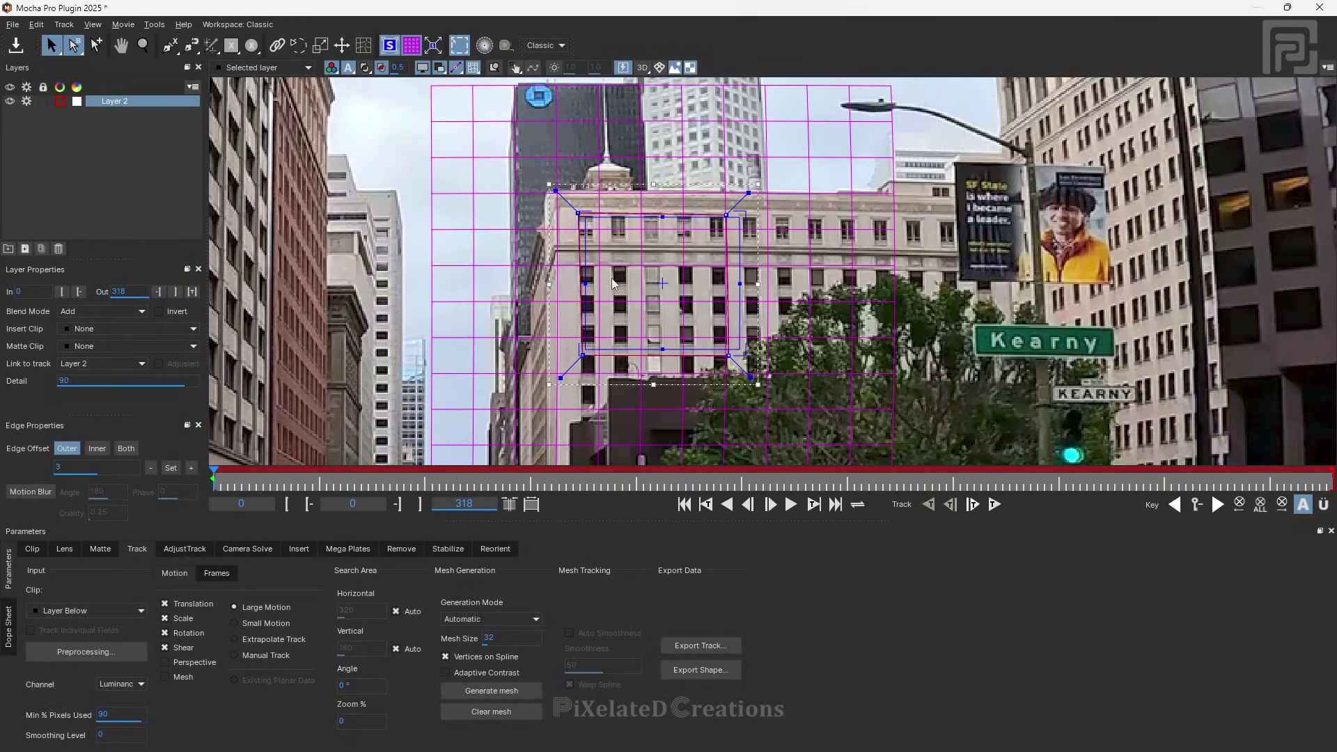
{"action": "scroll", "coordinate": [499, 197], "scroll_direction": "down", "scroll_amount": 1}
{"action": "scroll", "coordinate": [616, 236], "scroll_direction": "down", "scroll_amount": 3}
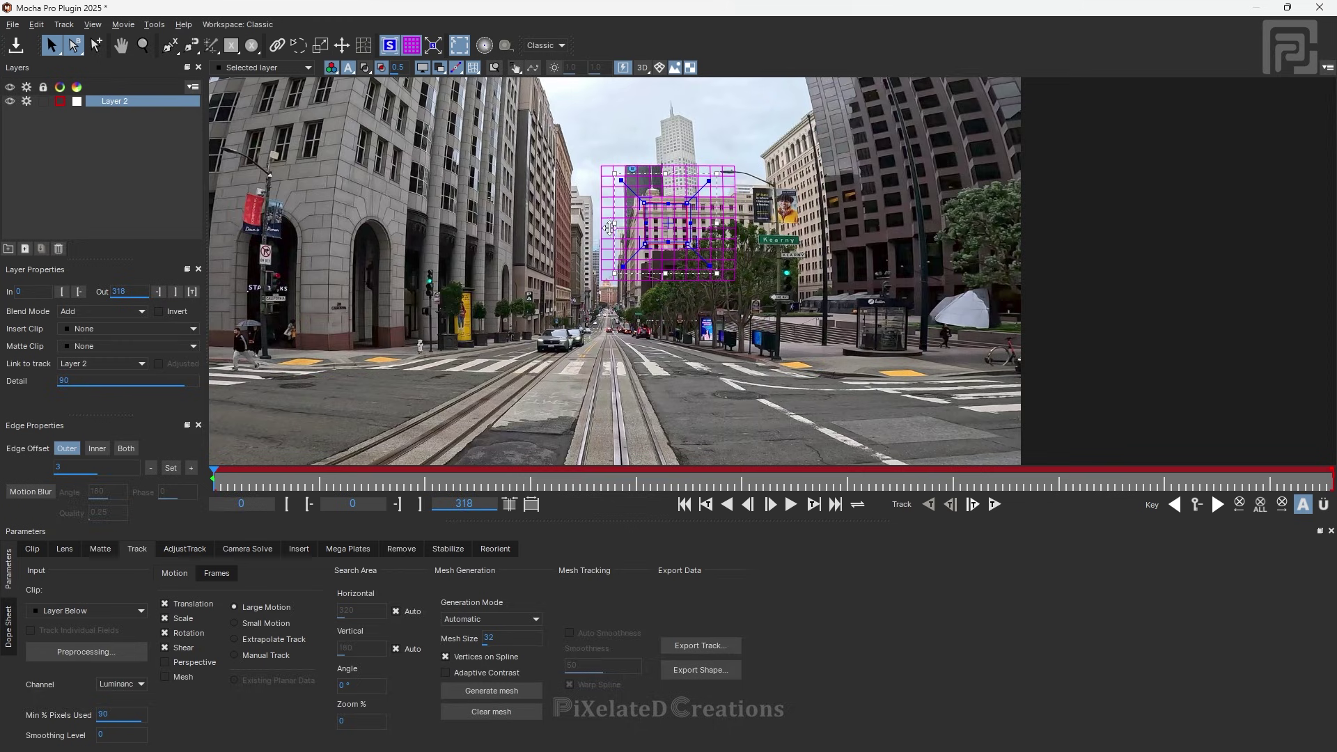
{"action": "scroll", "coordinate": [614, 232], "scroll_direction": "up", "scroll_amount": 4}
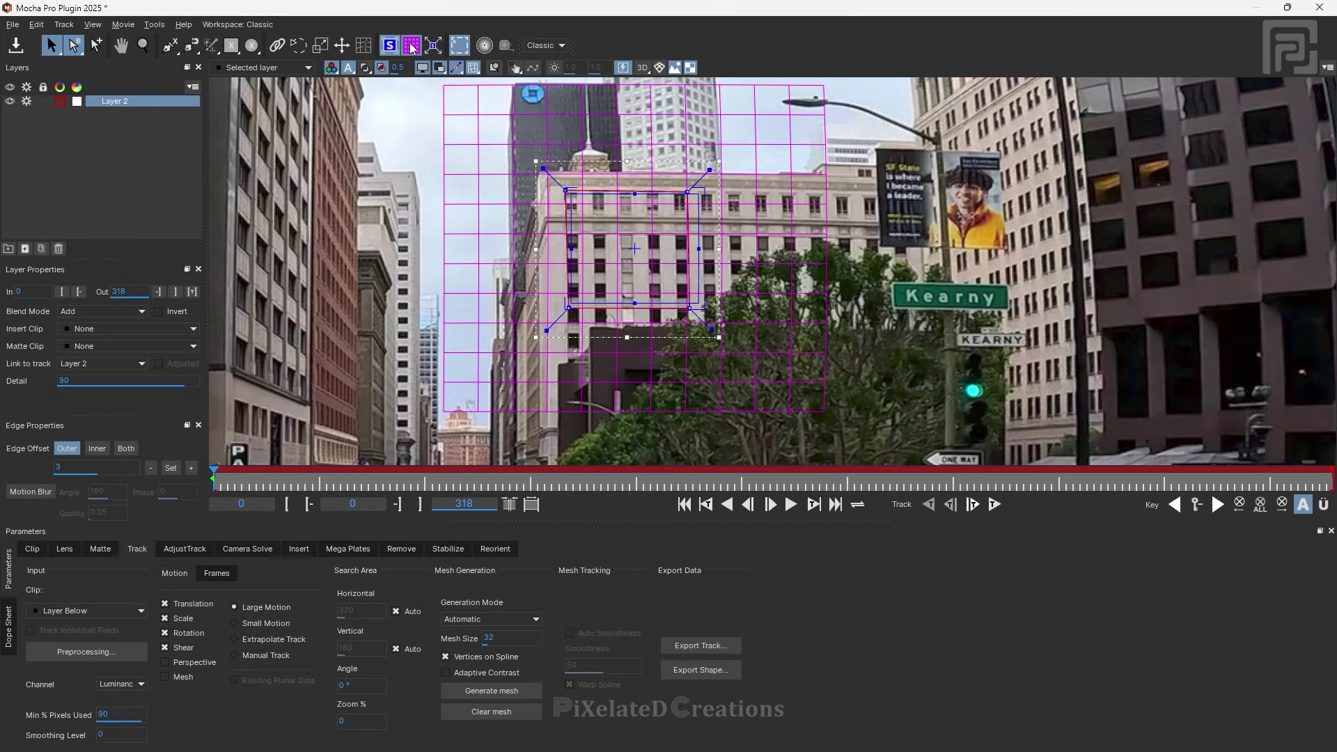
{"action": "left_click", "coordinate": [411, 44]}
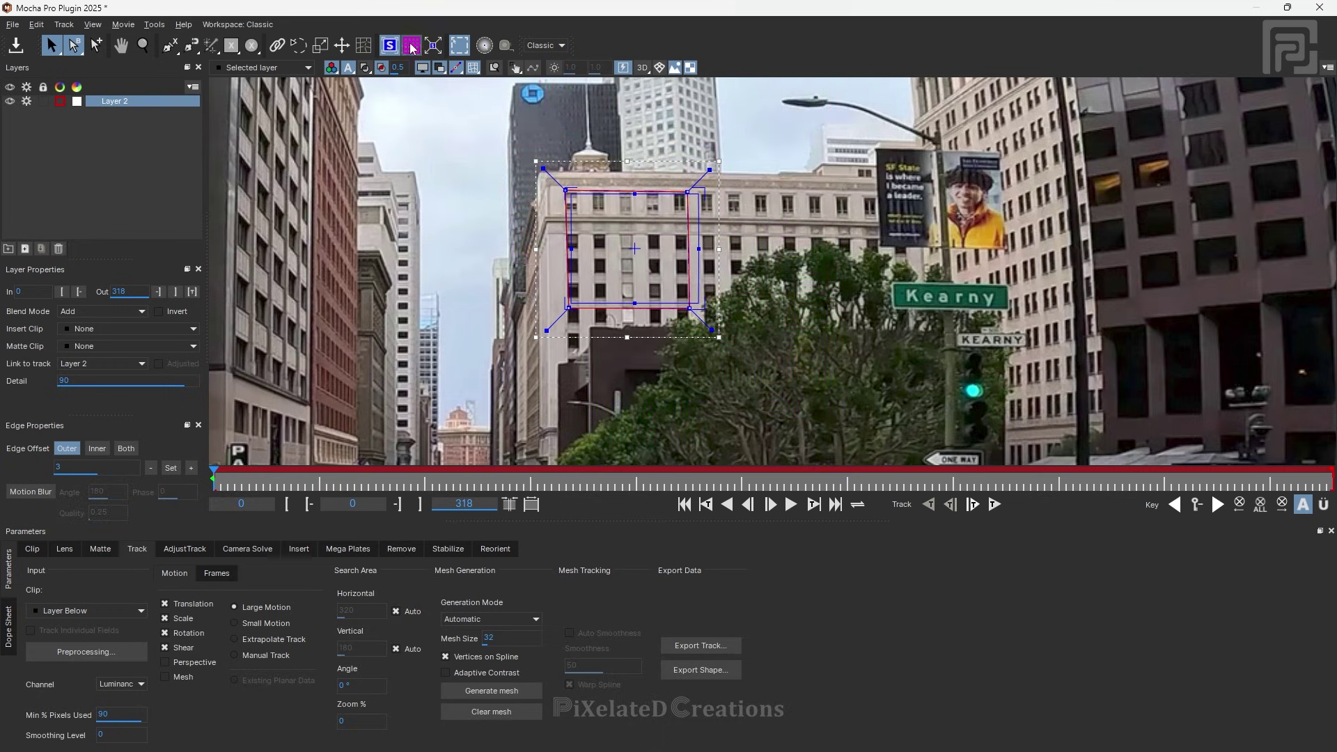
Enable Perspective motion, track Layer 2 forward to about frame 69, and return to the first frame.
{"action": "left_click", "coordinate": [189, 664]}
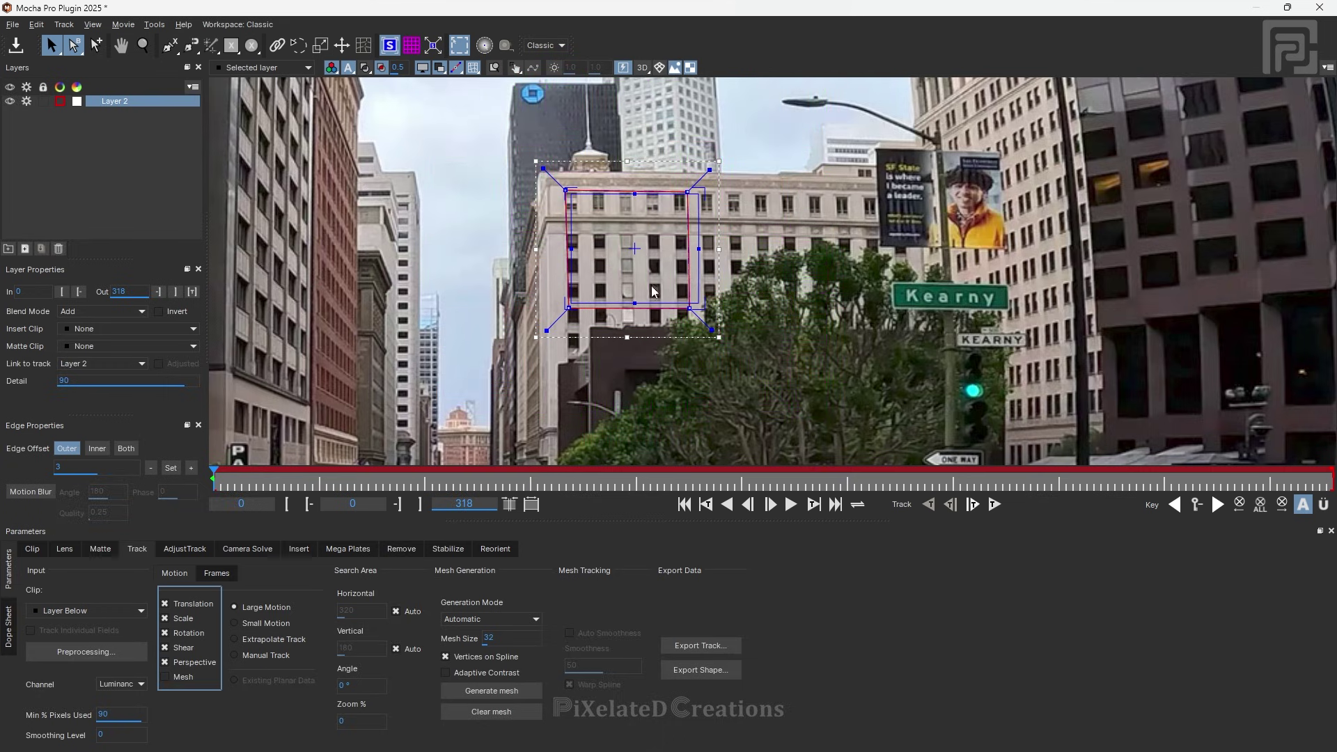
{"action": "left_click", "coordinate": [994, 506]}
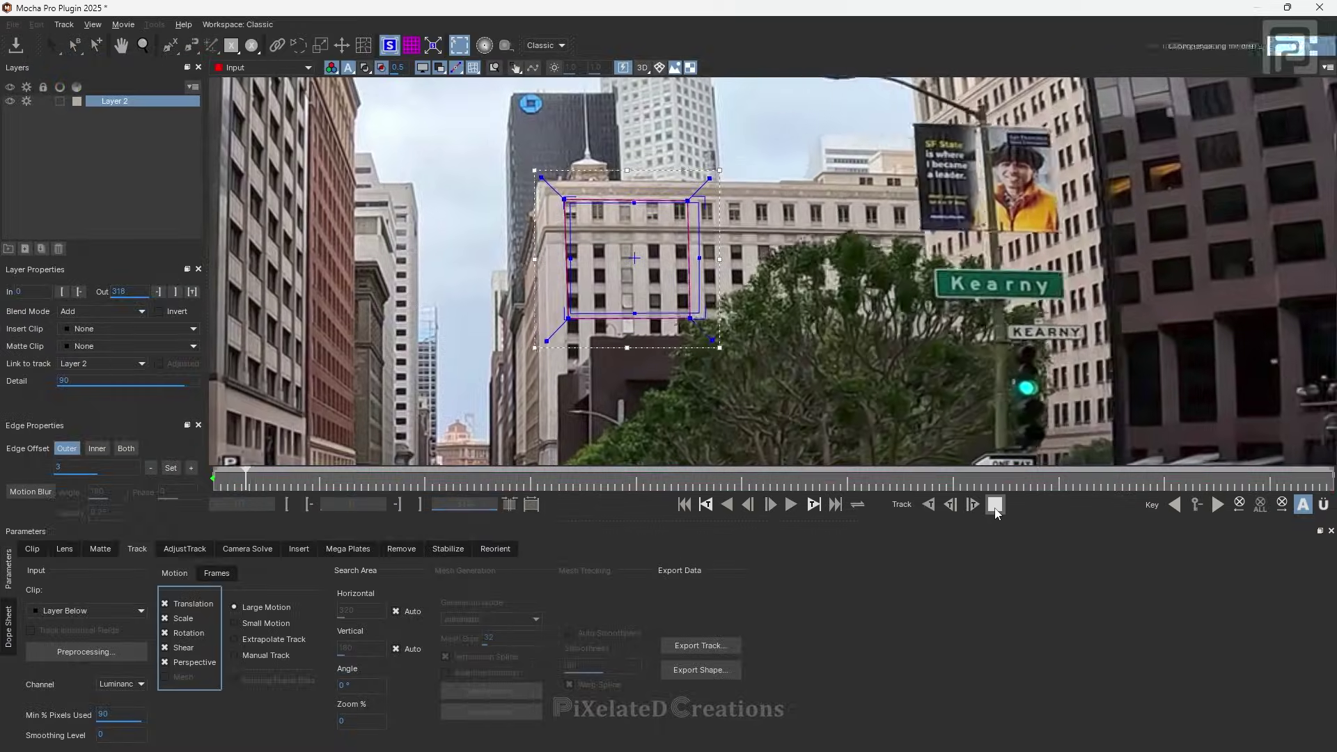
{"action": "left_click", "coordinate": [994, 504]}
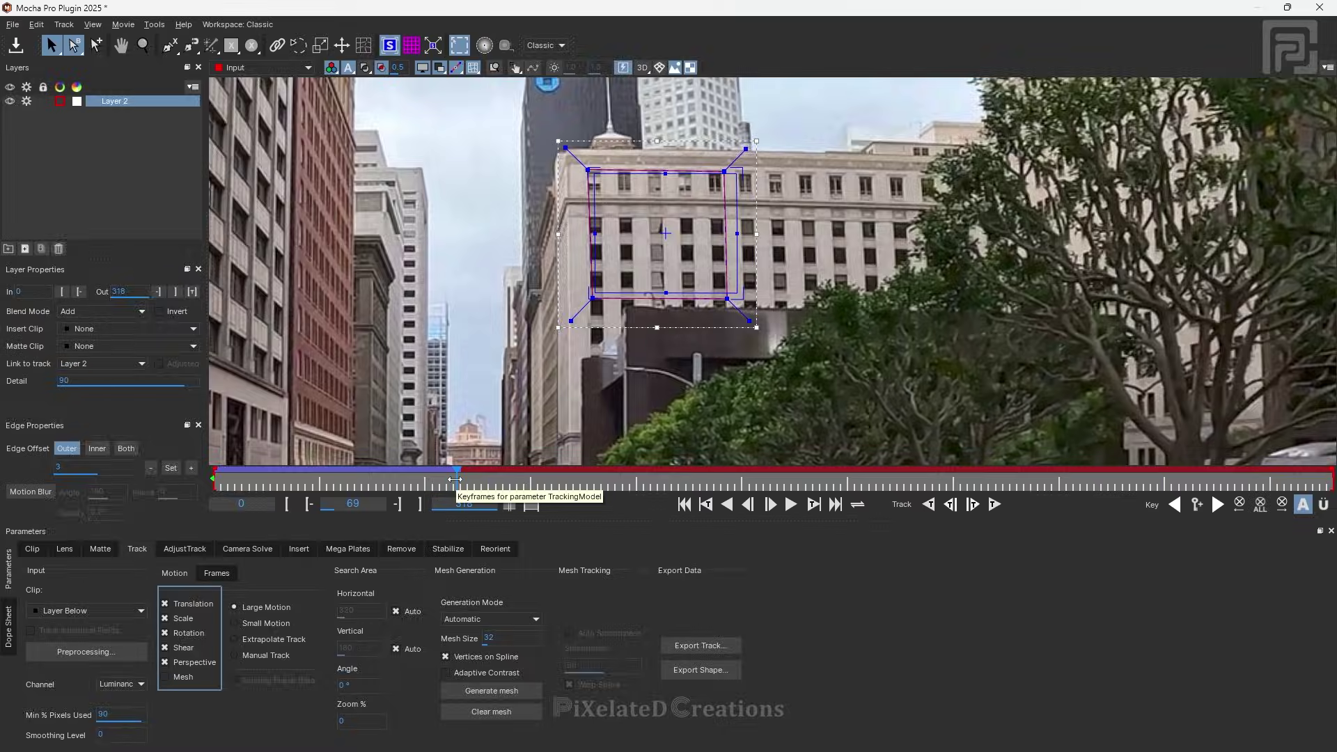
{"action": "left_click_drag", "start_coordinate": [455, 480], "coordinate": [203, 502]}
Insert the Logo clip on the tracked building surface and scrub the tracked frames to check its placement.
{"action": "left_click", "coordinate": [299, 550]}
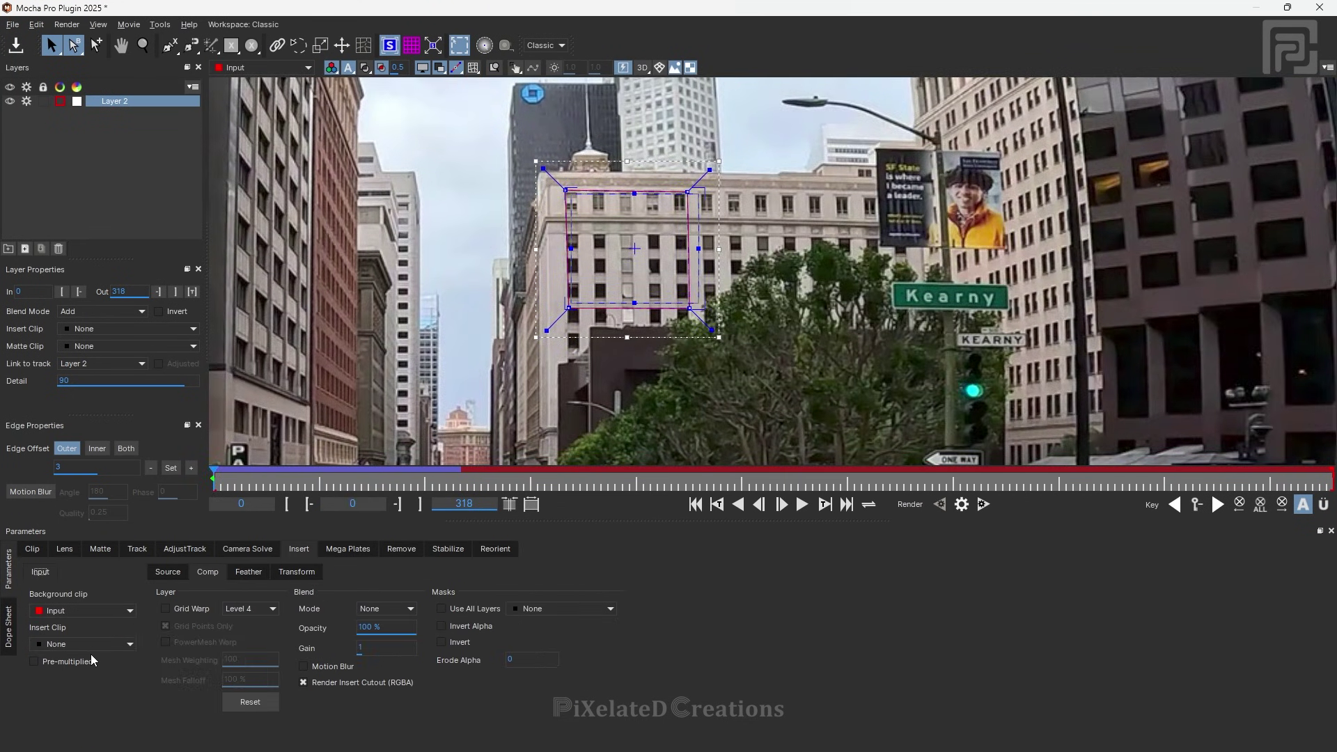
{"action": "left_click", "coordinate": [105, 645]}
{"action": "left_click", "coordinate": [81, 703]}
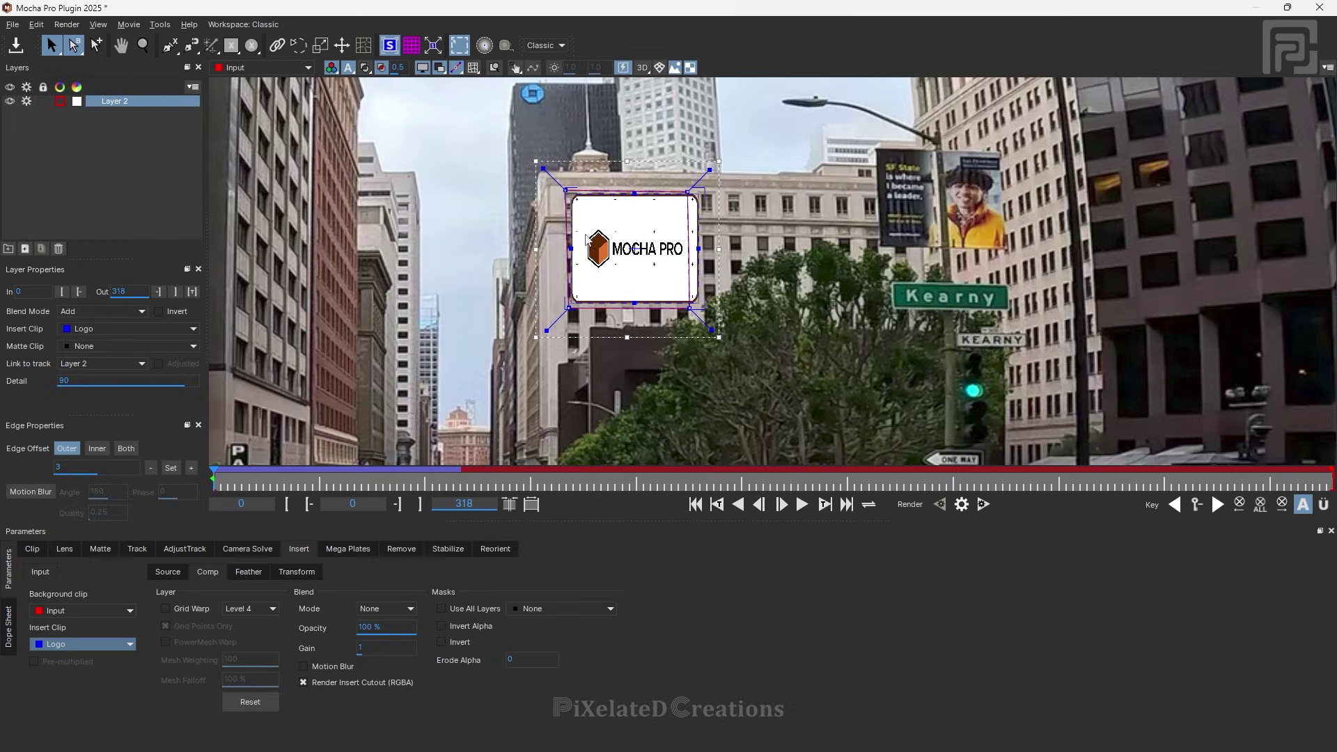
{"action": "scroll", "coordinate": [618, 230], "scroll_direction": "up", "scroll_amount": 4}
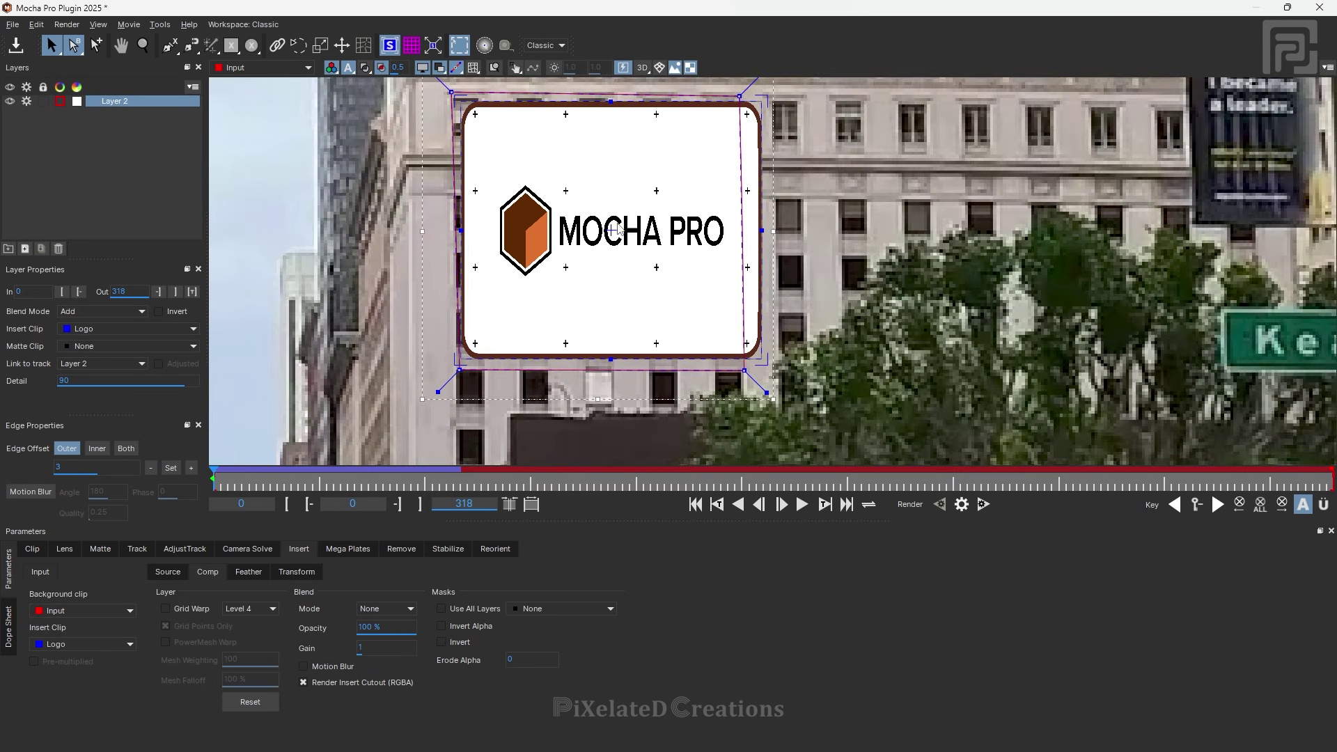
{"action": "left_click_drag", "start_coordinate": [302, 473], "coordinate": [196, 489]}
{"action": "scroll", "coordinate": [481, 306], "scroll_direction": "down", "scroll_amount": 8}
{"action": "scroll", "coordinate": [560, 354], "scroll_direction": "down", "scroll_amount": 2}
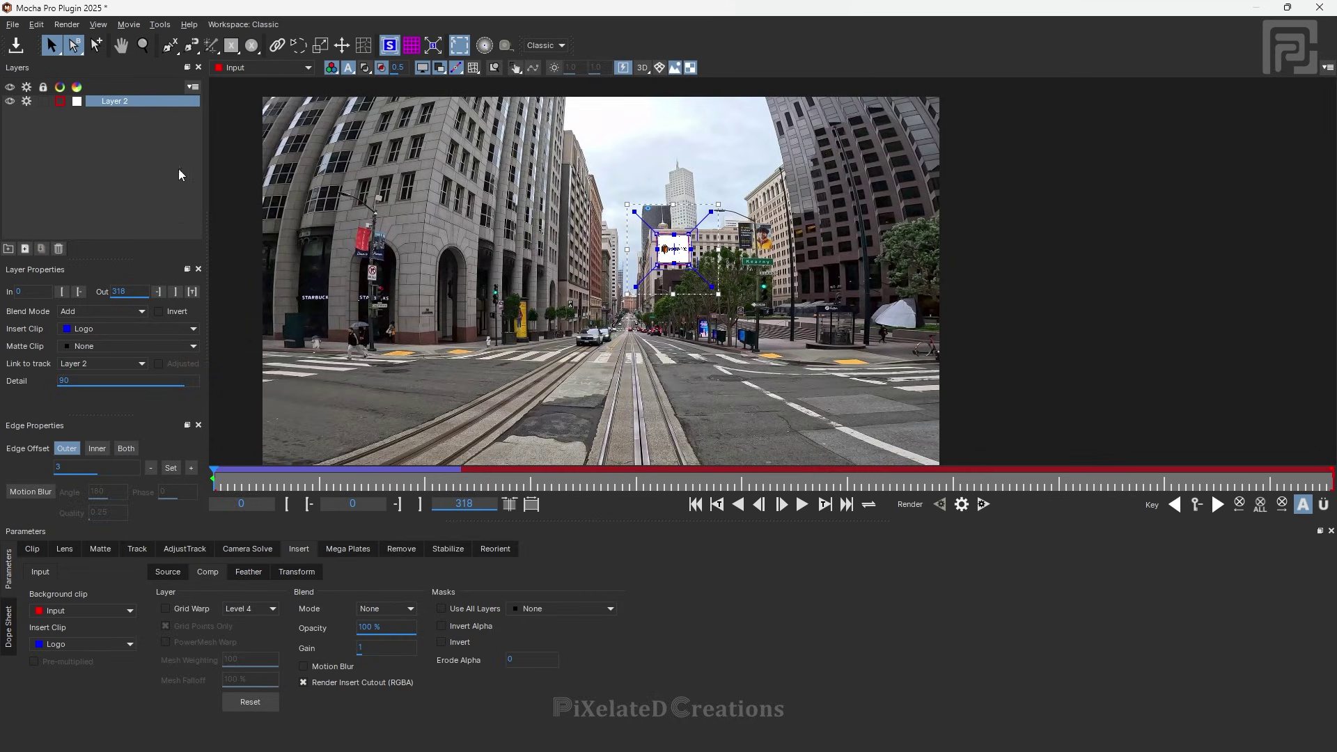
Save the Mocha project, return to After Effects, and enable rendering of the Lens: Undistort module.
{"action": "left_click", "coordinate": [13, 45]}
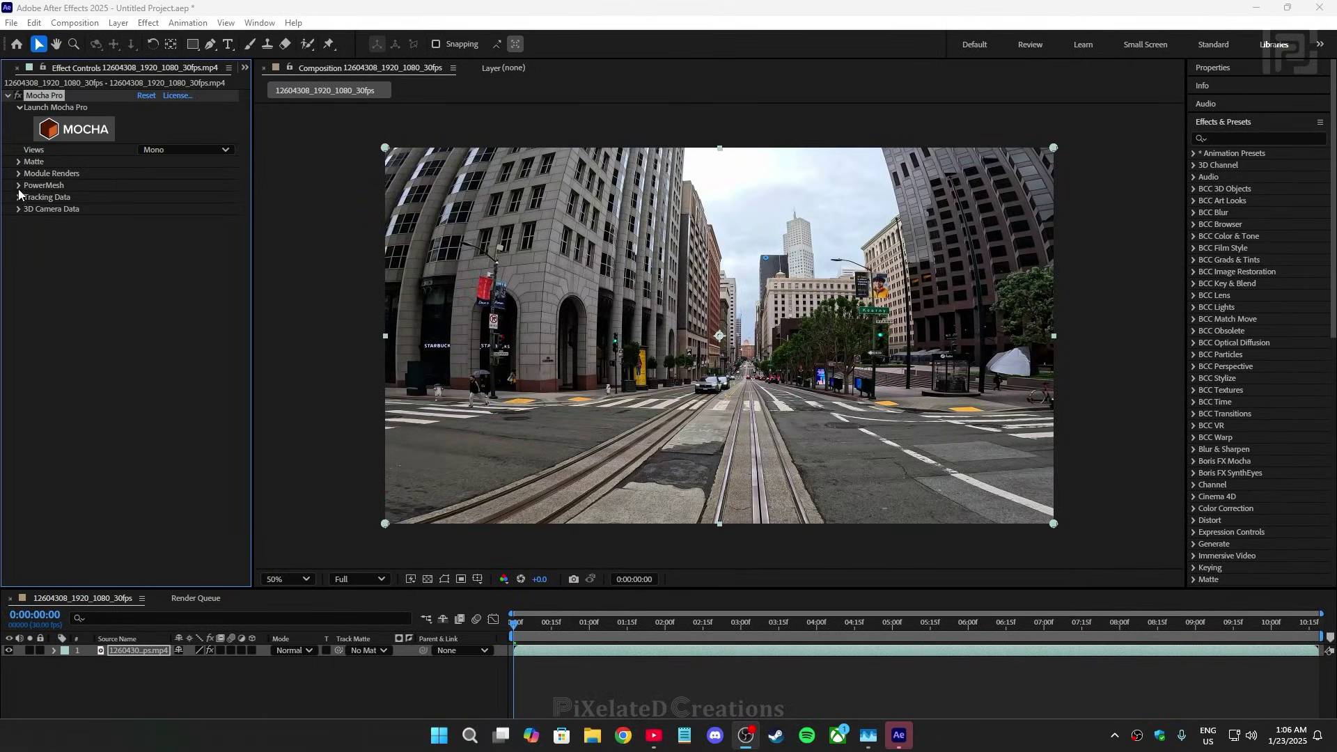
{"action": "left_click", "coordinate": [18, 174]}
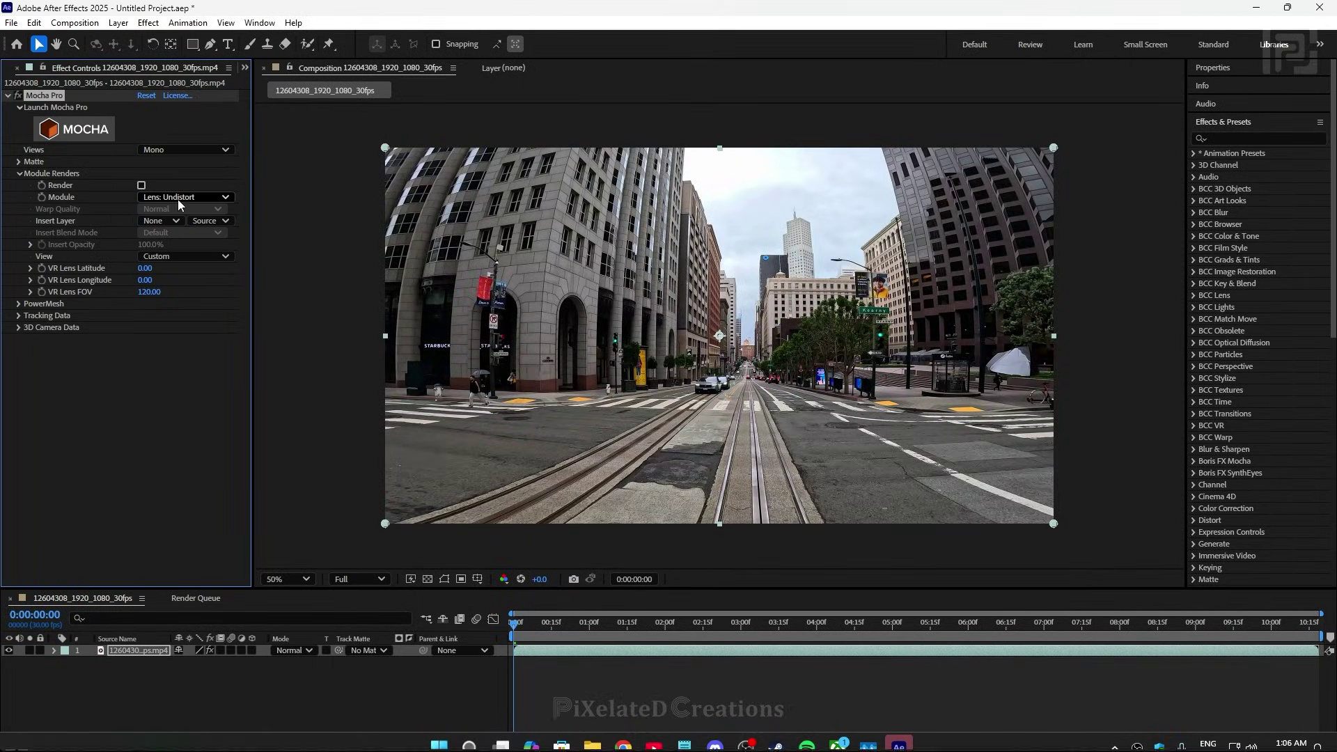
{"action": "left_click", "coordinate": [141, 185]}
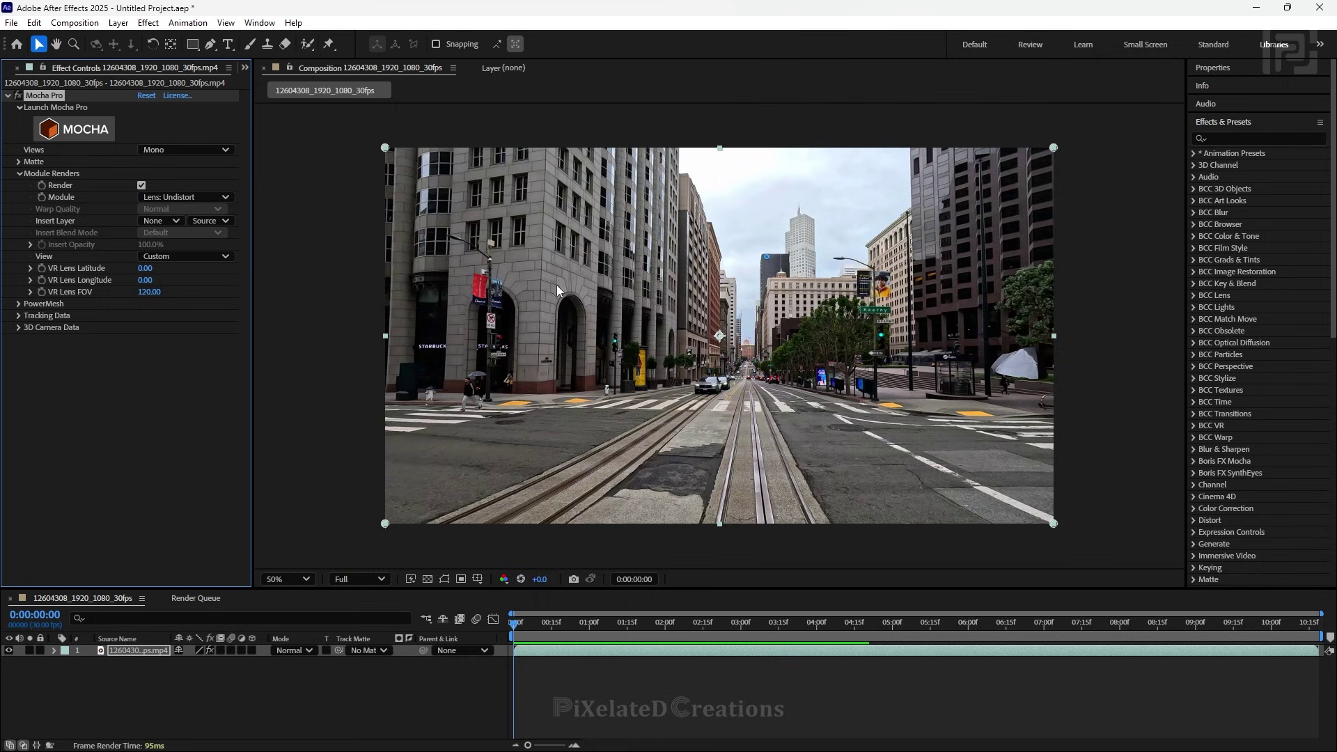
Switch the Mocha Pro effect's rendered module to Insert: Composite and view the composition at 100%.
{"action": "left_click", "coordinate": [184, 196]}
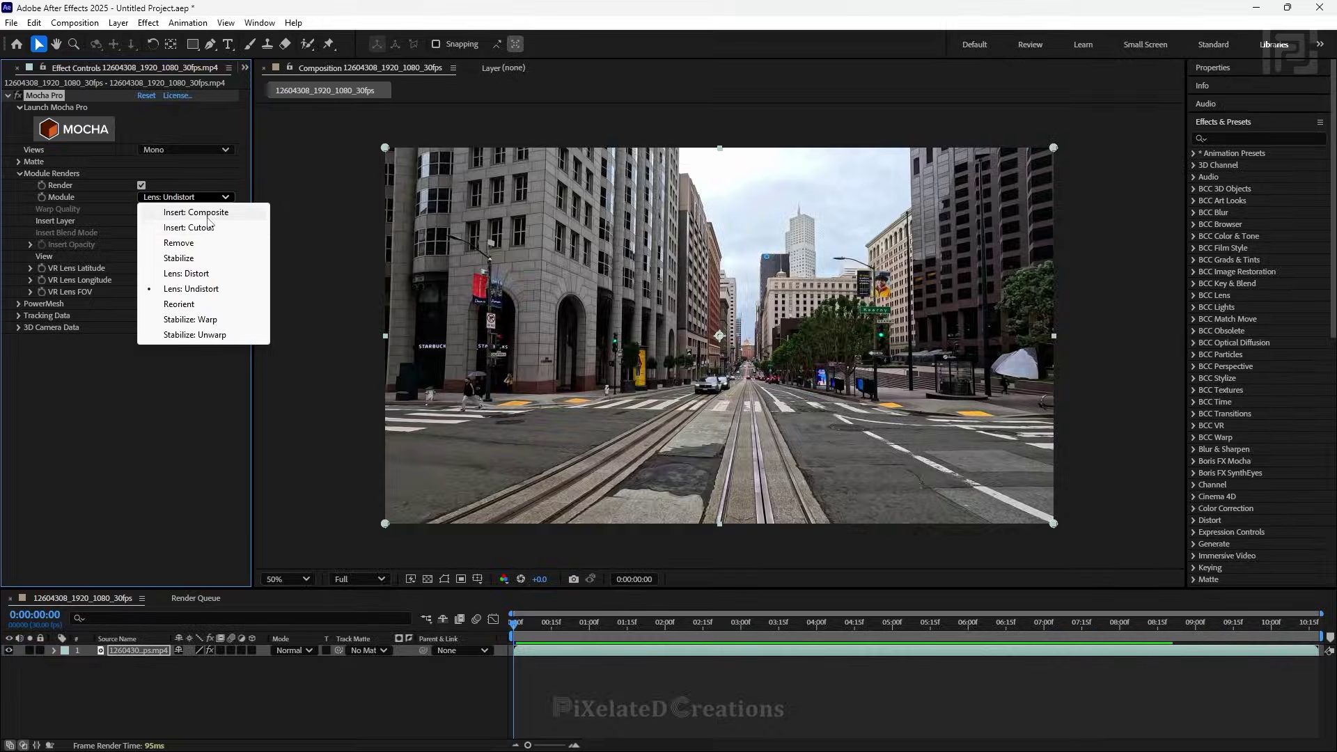
{"action": "left_click", "coordinate": [208, 217]}
{"action": "key", "text": "slash"}
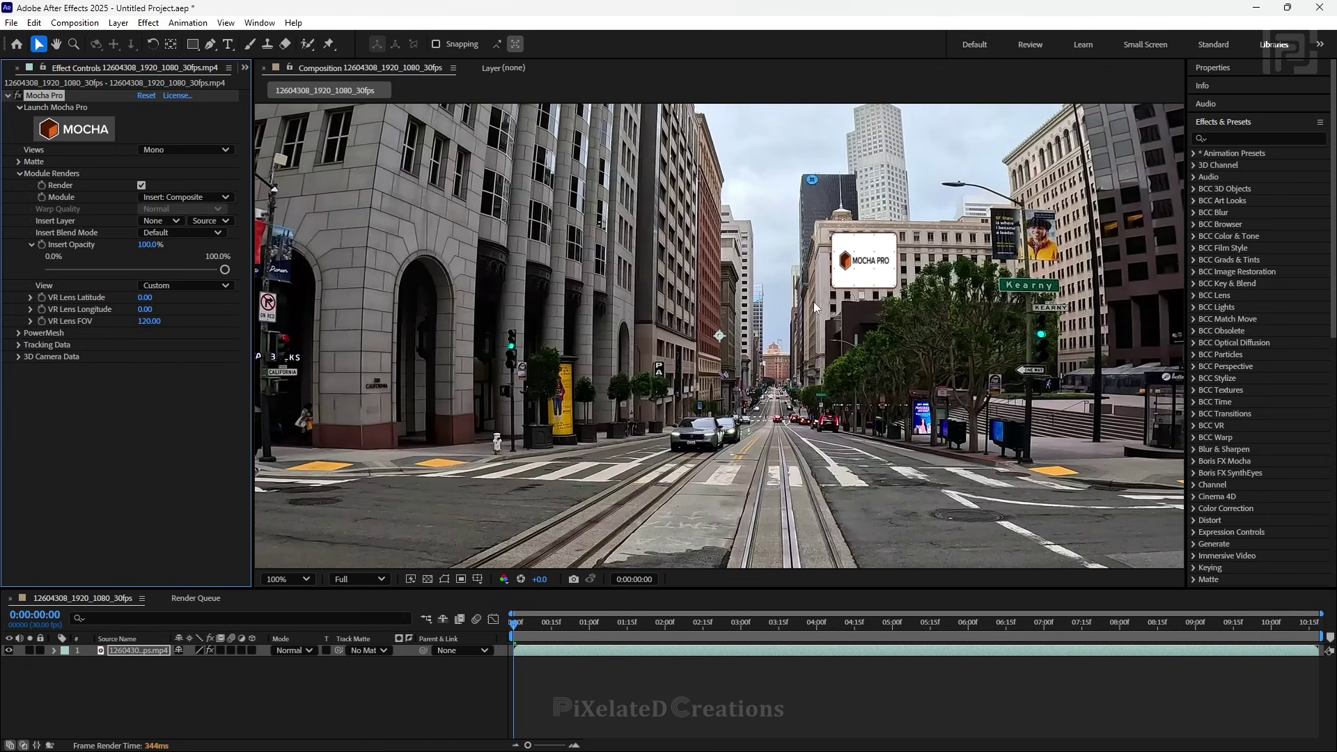
Examine the inserted logo on the distorted footage and scrub the start of the timeline to check that it sticks.
{"action": "scroll", "coordinate": [866, 242], "scroll_direction": "up", "scroll_amount": 1}
{"action": "left_click_drag", "start_coordinate": [980, 218], "coordinate": [825, 312]}
{"action": "scroll", "coordinate": [925, 238], "scroll_direction": "down", "scroll_amount": 6}
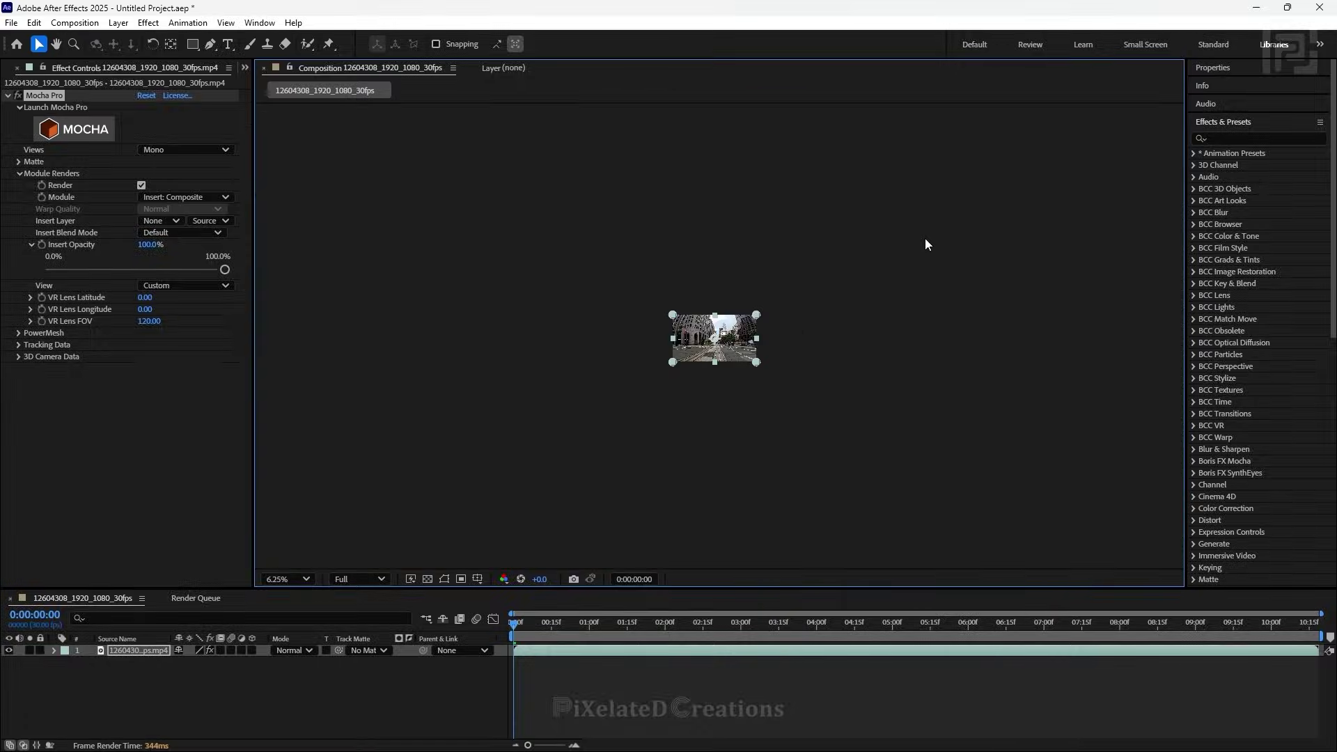
{"action": "scroll", "coordinate": [924, 244], "scroll_direction": "up", "scroll_amount": 6}
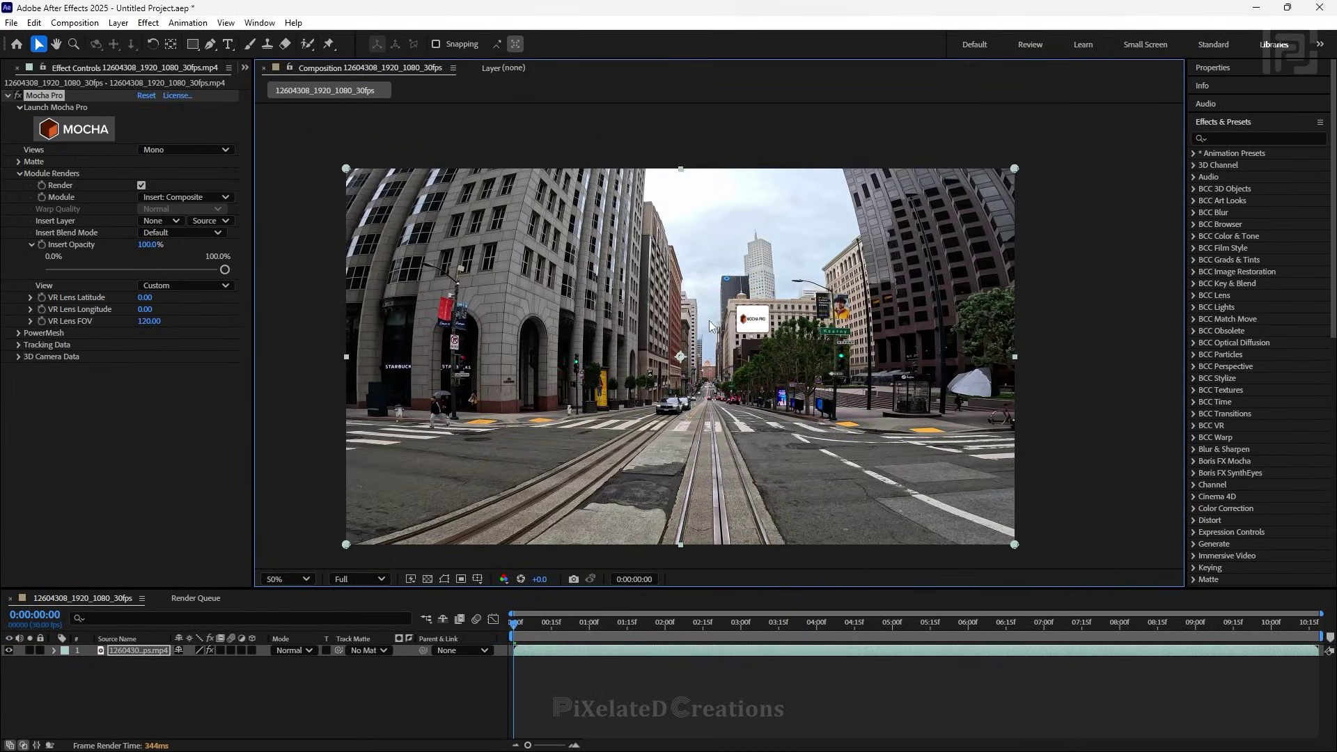
{"action": "scroll", "coordinate": [752, 321], "scroll_direction": "up", "scroll_amount": 4}
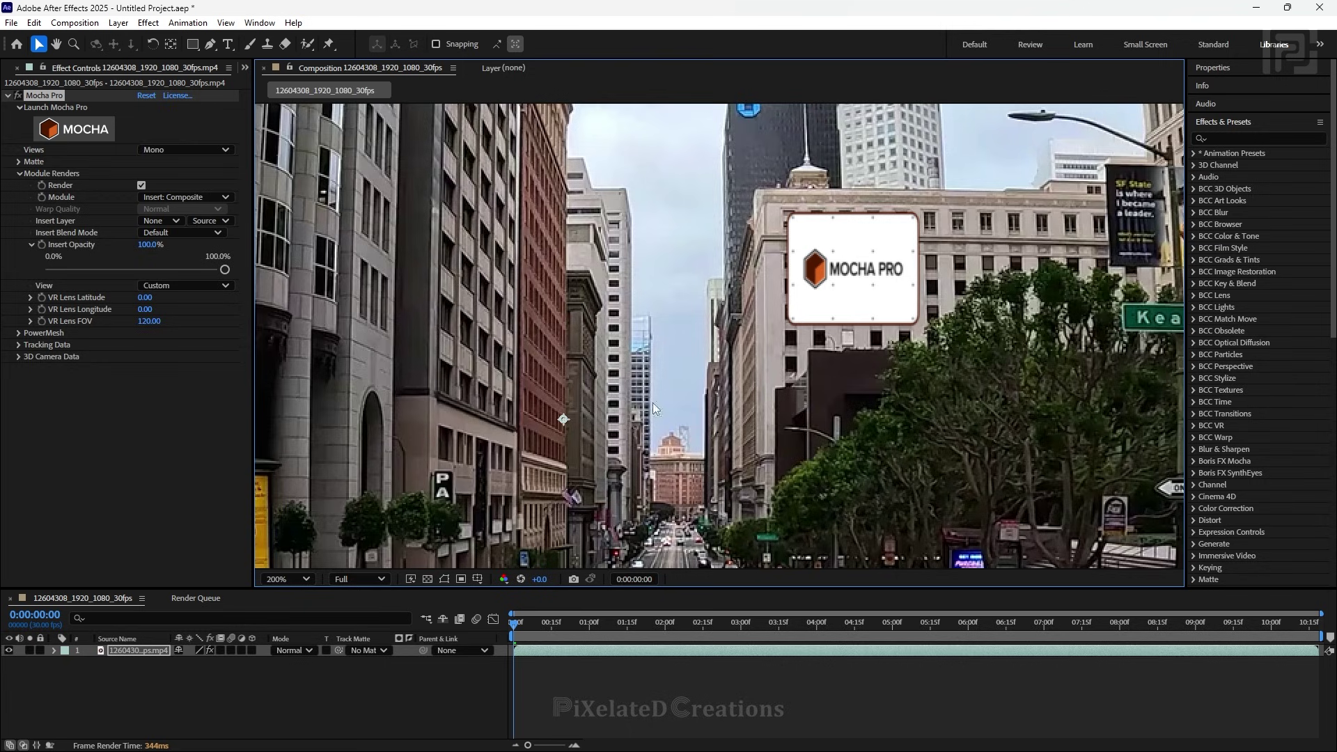
{"action": "left_click_drag", "start_coordinate": [515, 625], "coordinate": [493, 608]}
{"action": "scroll", "coordinate": [809, 348], "scroll_direction": "down", "scroll_amount": 5}
{"action": "scroll", "coordinate": [773, 327], "scroll_direction": "up", "scroll_amount": 3}
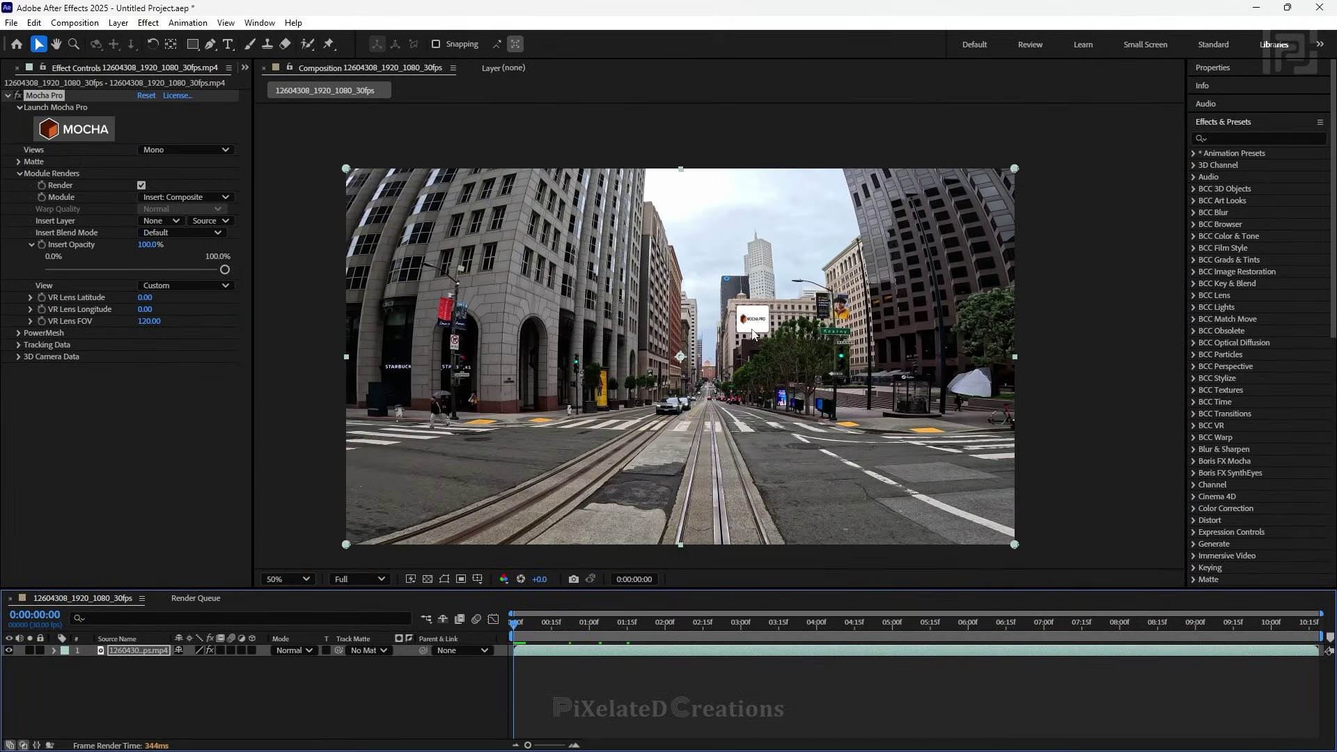
{"action": "scroll", "coordinate": [744, 333], "scroll_direction": "up", "scroll_amount": 4}
{"action": "scroll", "coordinate": [695, 252], "scroll_direction": "down", "scroll_amount": 4}
Duplicate the street footage layer and launch Mocha Pro from its effect controls.
{"action": "left_click", "coordinate": [147, 652]}
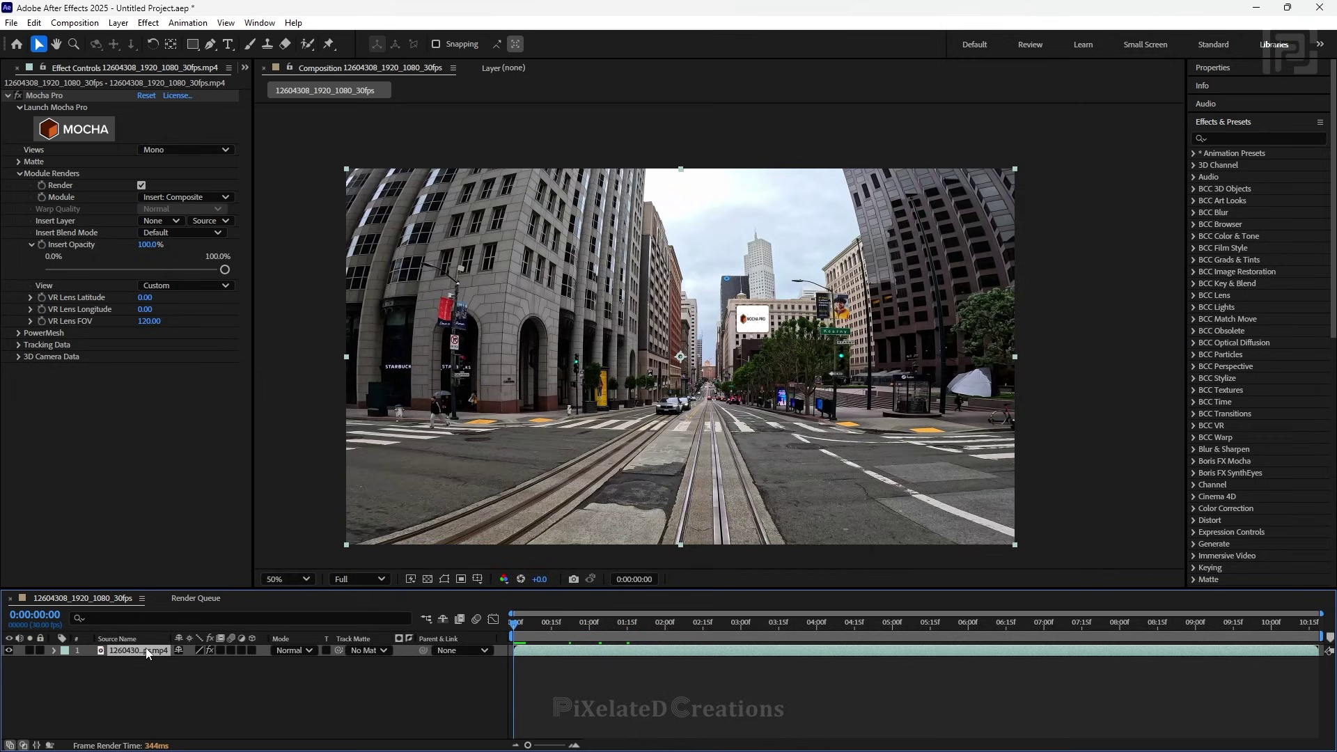
{"action": "key", "text": "ctrl+d"}
{"action": "left_click", "coordinate": [74, 128]}
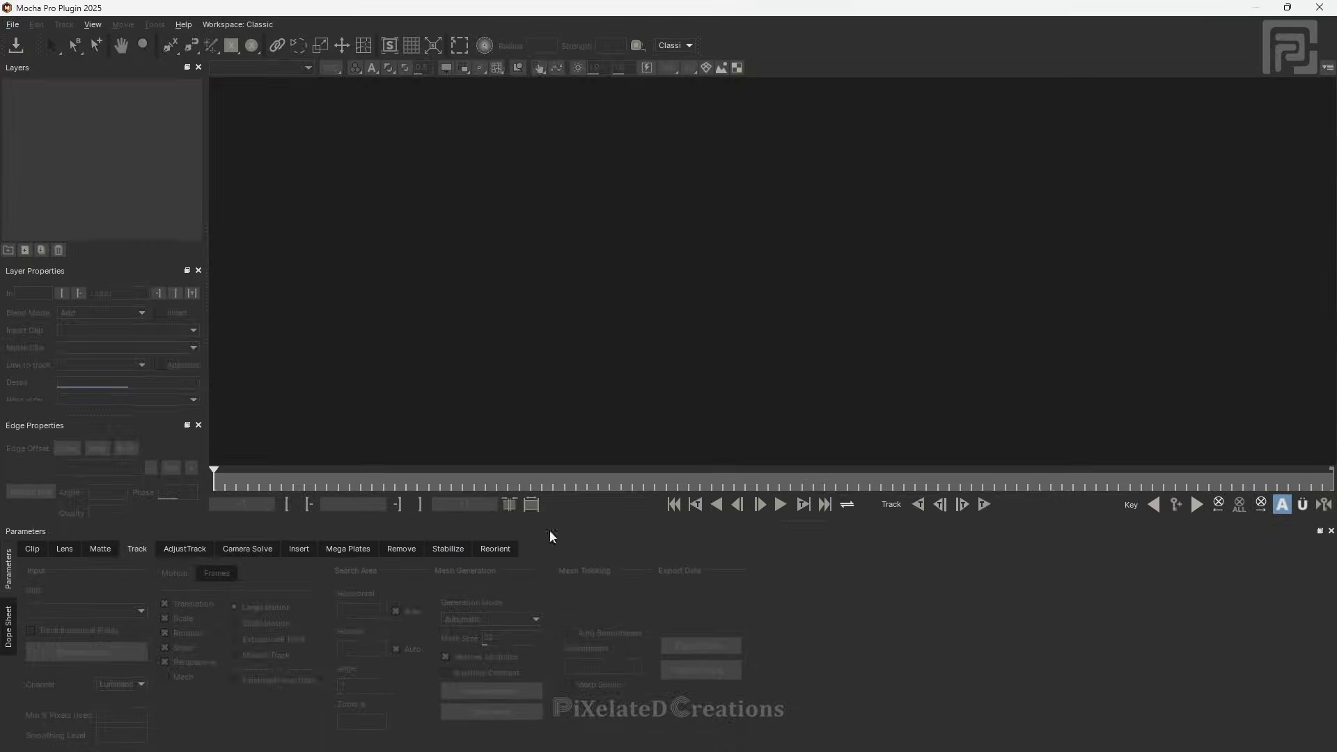
Disable the lens distortion in Mocha's Lens module for the duplicated footage layer and return to After Effects.
{"action": "left_click", "coordinate": [72, 550]}
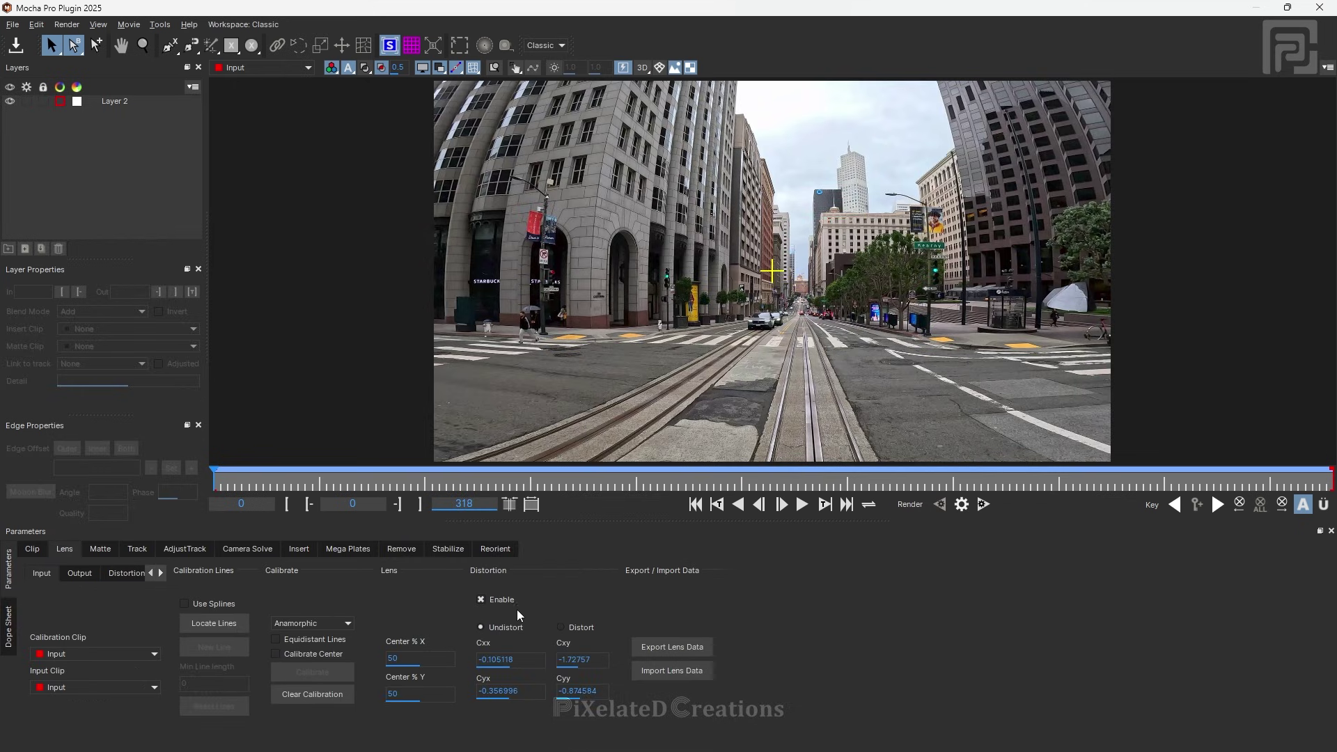
{"action": "left_click", "coordinate": [482, 599]}
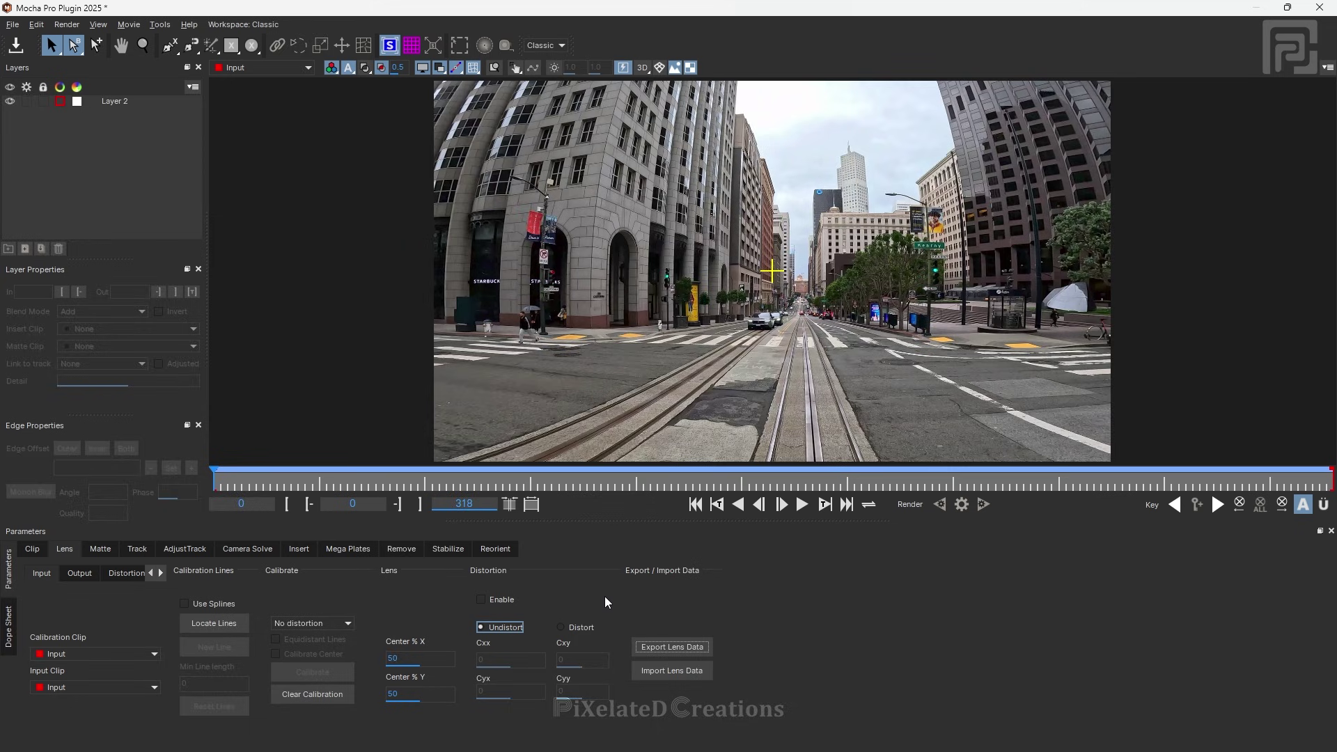
{"action": "left_click", "coordinate": [1319, 7]}
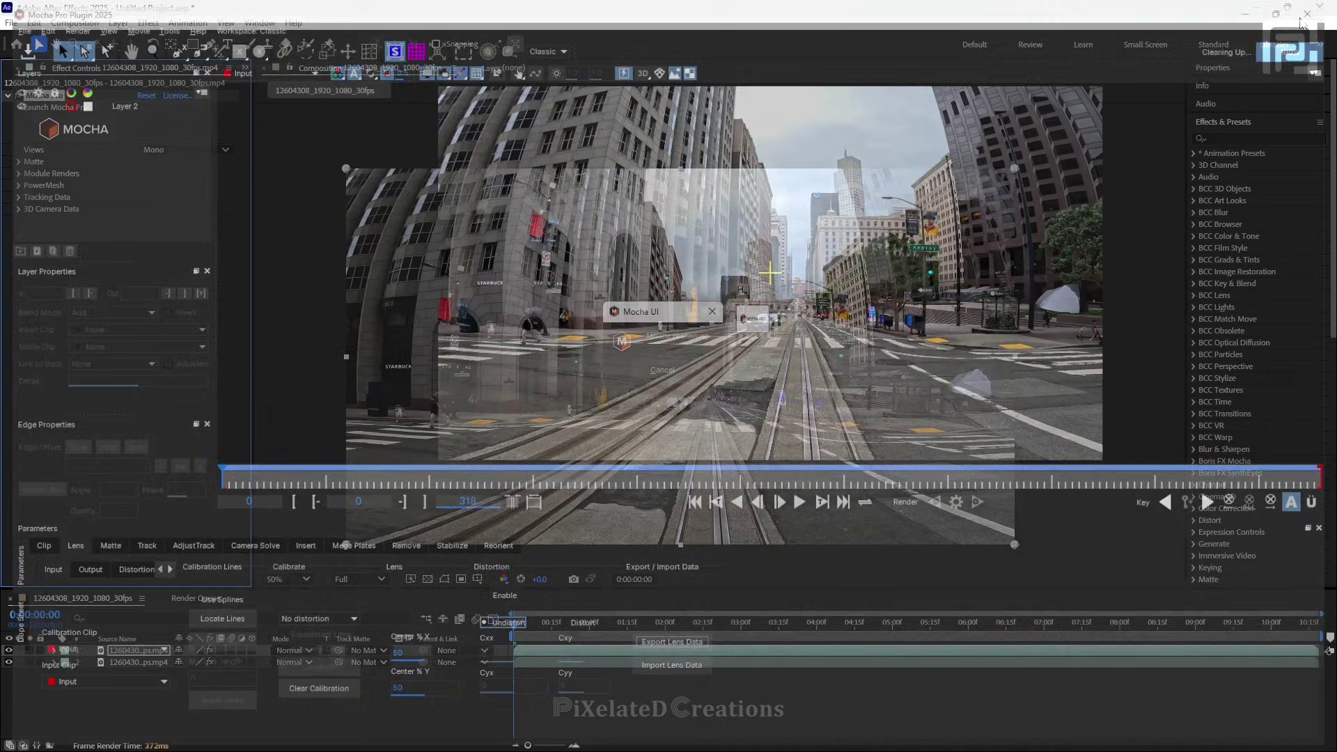
Toggle the upper layer's Mocha Pro effect off and on to compare the logo inserts at 400%.
{"action": "scroll", "coordinate": [772, 334], "scroll_direction": "up", "scroll_amount": 5}
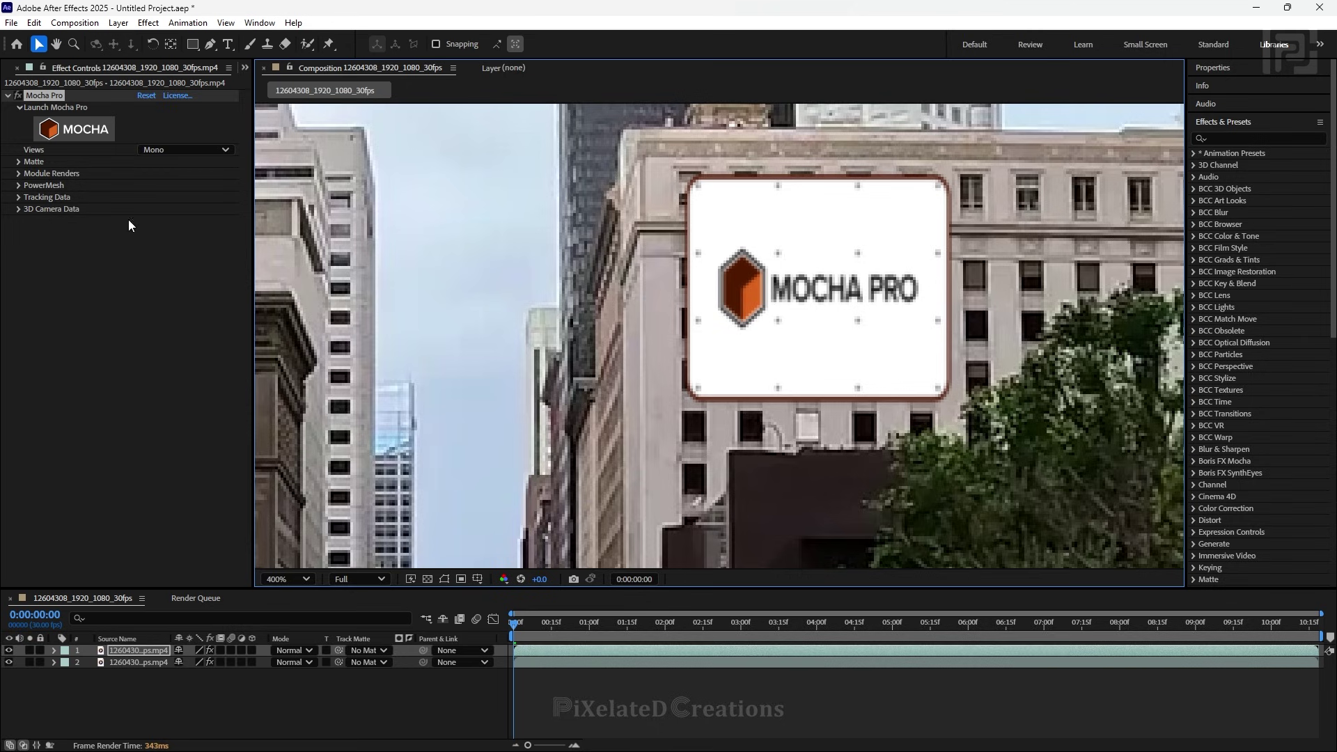
{"action": "left_click", "coordinate": [18, 96]}
{"action": "left_click", "coordinate": [19, 96]}
{"action": "left_click", "coordinate": [18, 96]}
{"action": "left_click", "coordinate": [18, 96]}
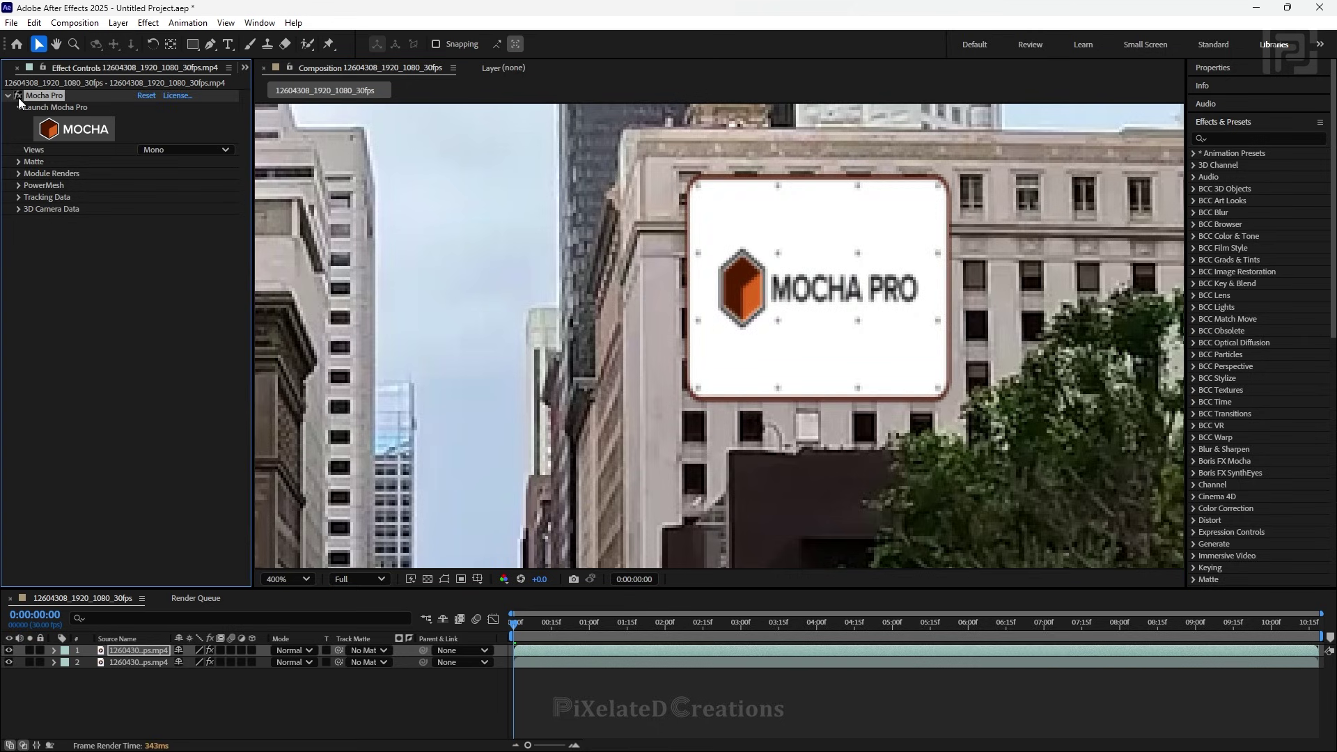
Set the upper layer's Mocha Pro module to Insert: Cutout and check the logo with the lower layer hidden and shown.
{"action": "left_click", "coordinate": [19, 173]}
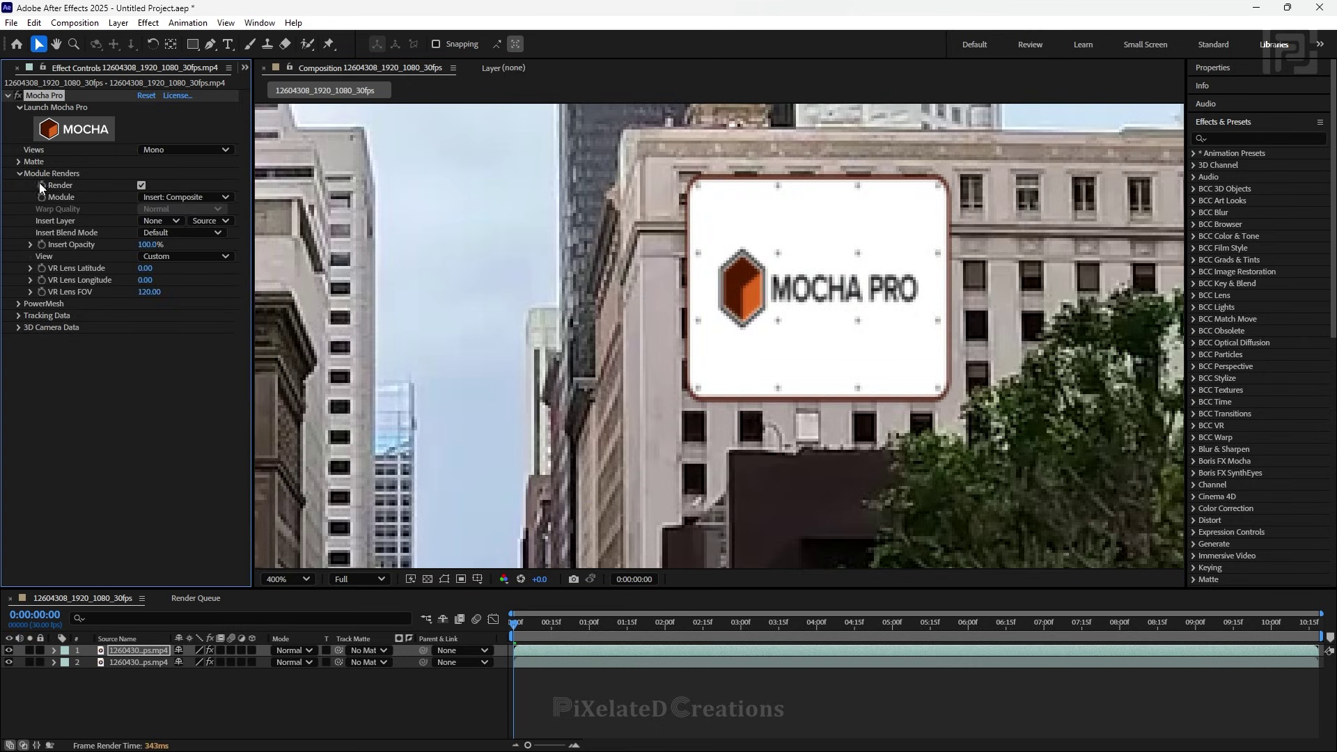
{"action": "left_click", "coordinate": [182, 197]}
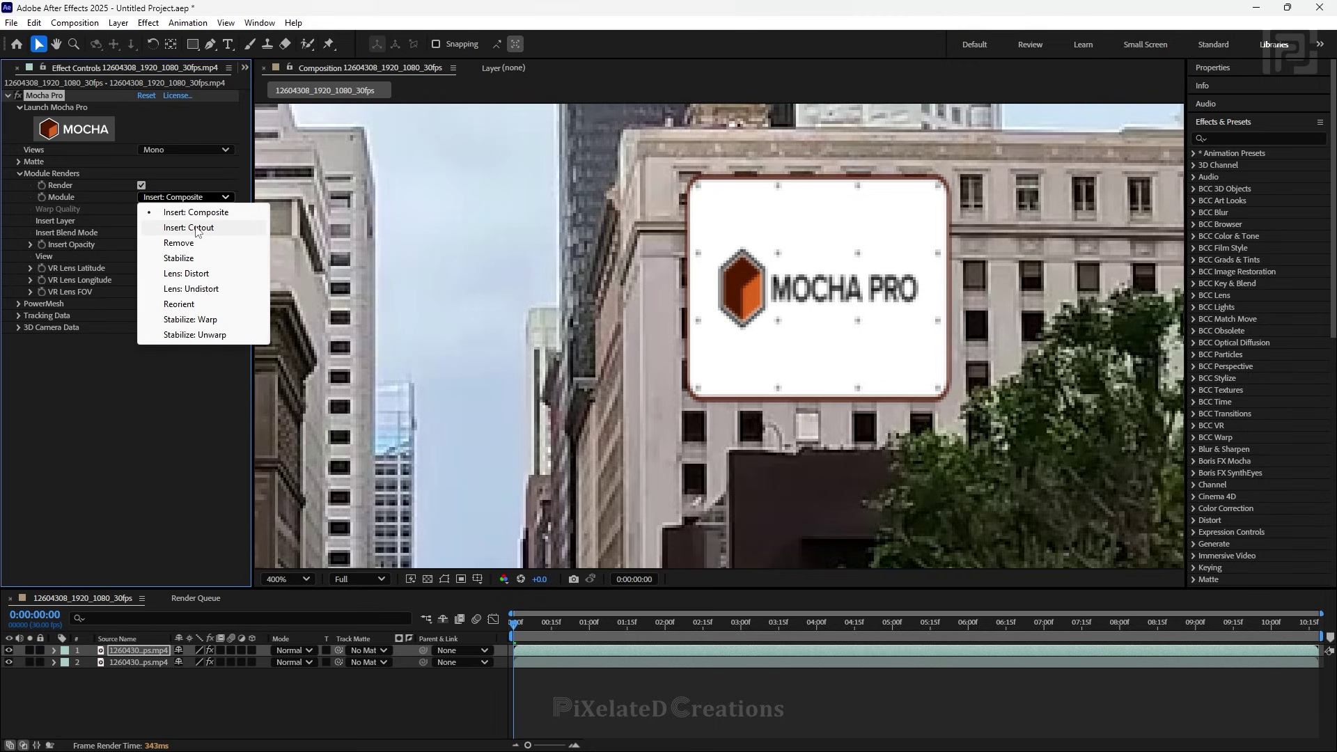
{"action": "left_click", "coordinate": [196, 227]}
{"action": "left_click", "coordinate": [9, 662]}
{"action": "left_click", "coordinate": [9, 662]}
{"action": "key", "text": "space"}
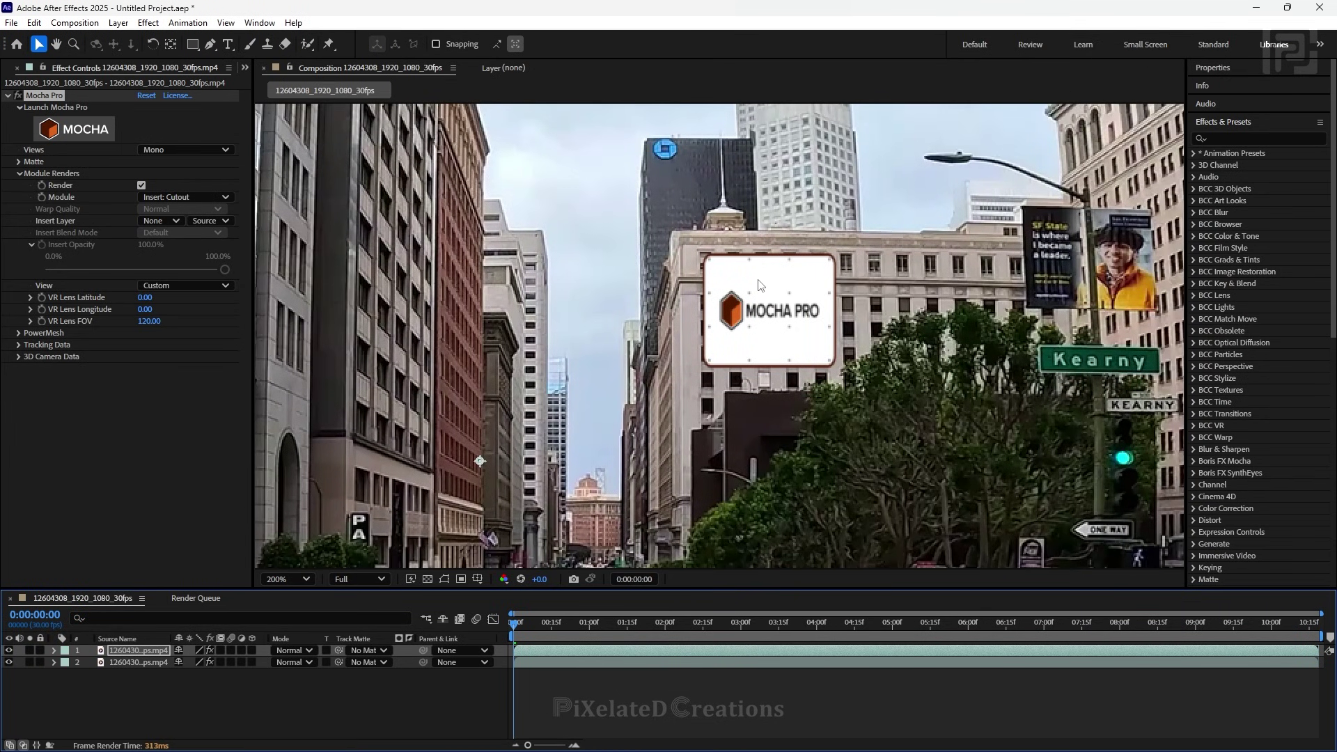
{"action": "key", "text": "space"}
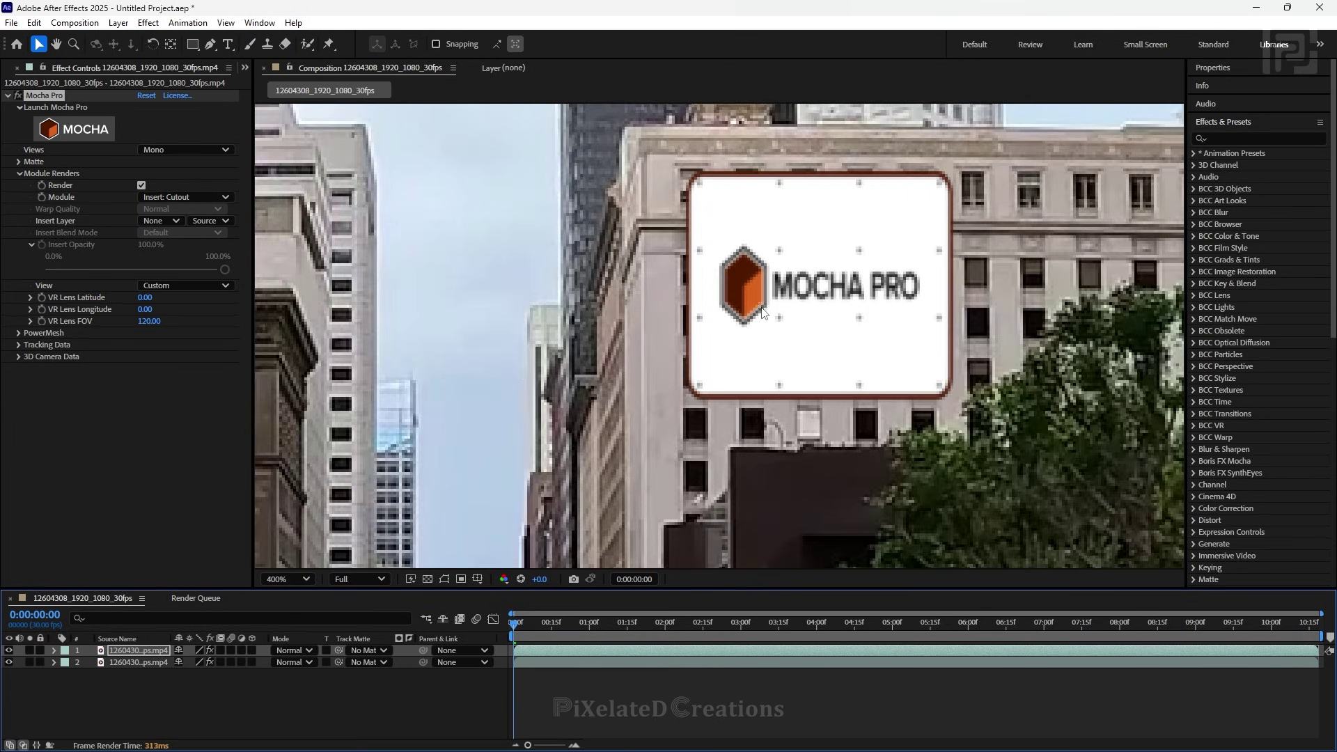
Set the upper footage layer's blend mode to Difference.
{"action": "left_click", "coordinate": [120, 652]}
{"action": "left_click", "coordinate": [305, 651]}
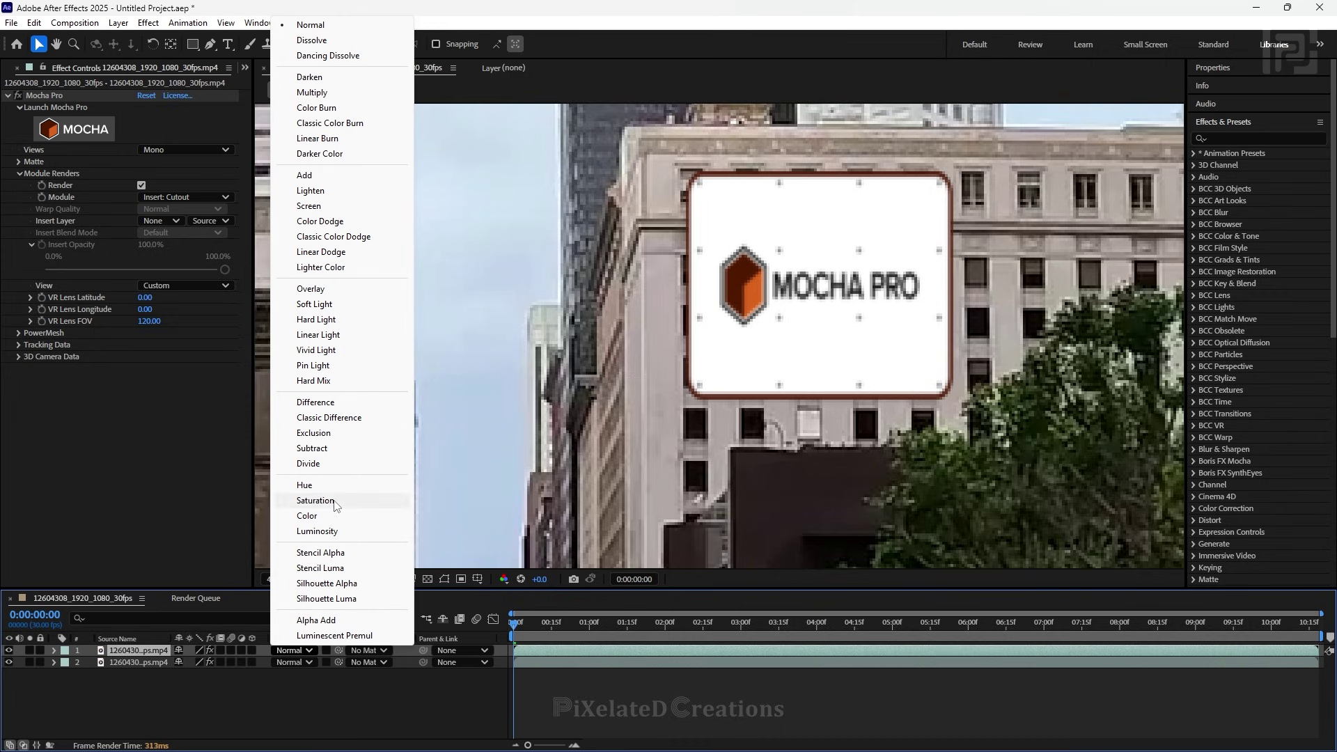
{"action": "left_click", "coordinate": [340, 402]}
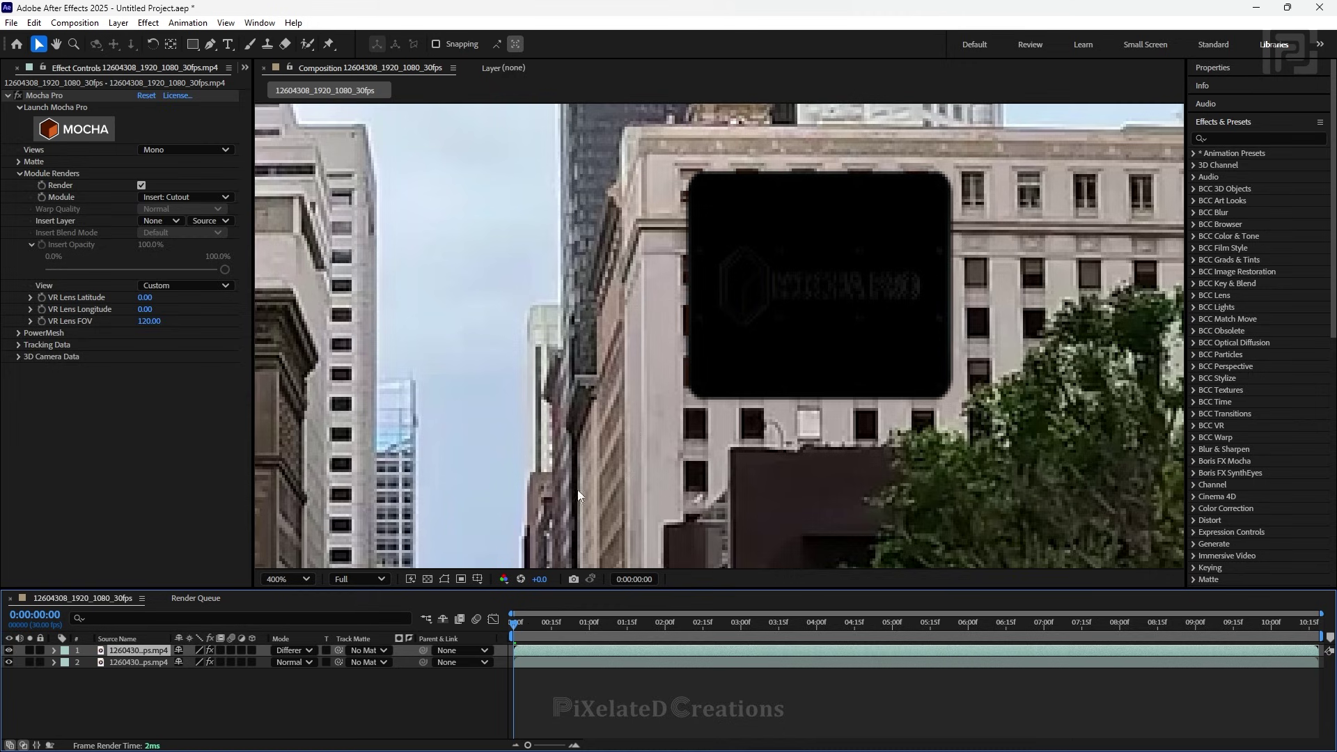
Scrub to about 0:00:01:06, go back three frames, and examine the difference between the two logo inserts up close.
{"action": "left_click", "coordinate": [578, 628]}
{"action": "left_click_drag", "start_coordinate": [578, 628], "coordinate": [603, 625]}
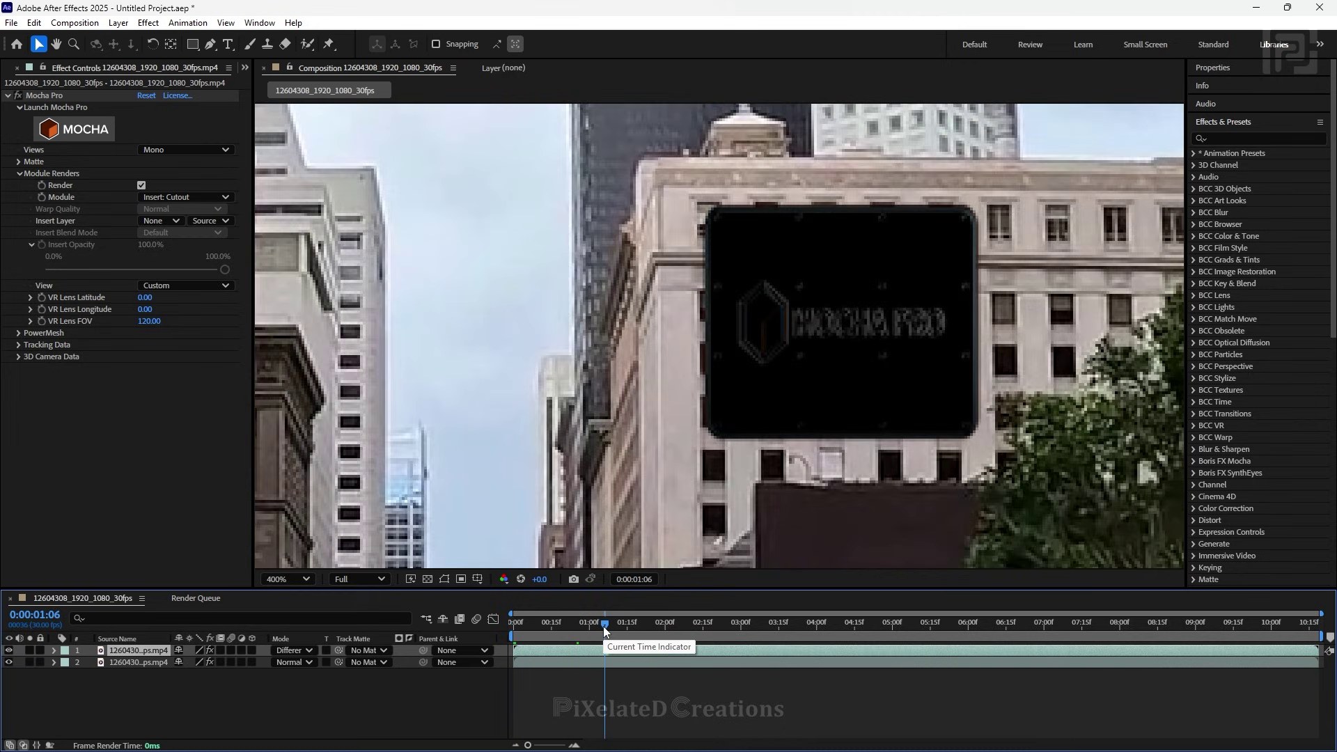
{"action": "key", "text": "Page_Up"}
{"action": "key", "text": "Page_Up"}
{"action": "key", "text": "Page_Up"}
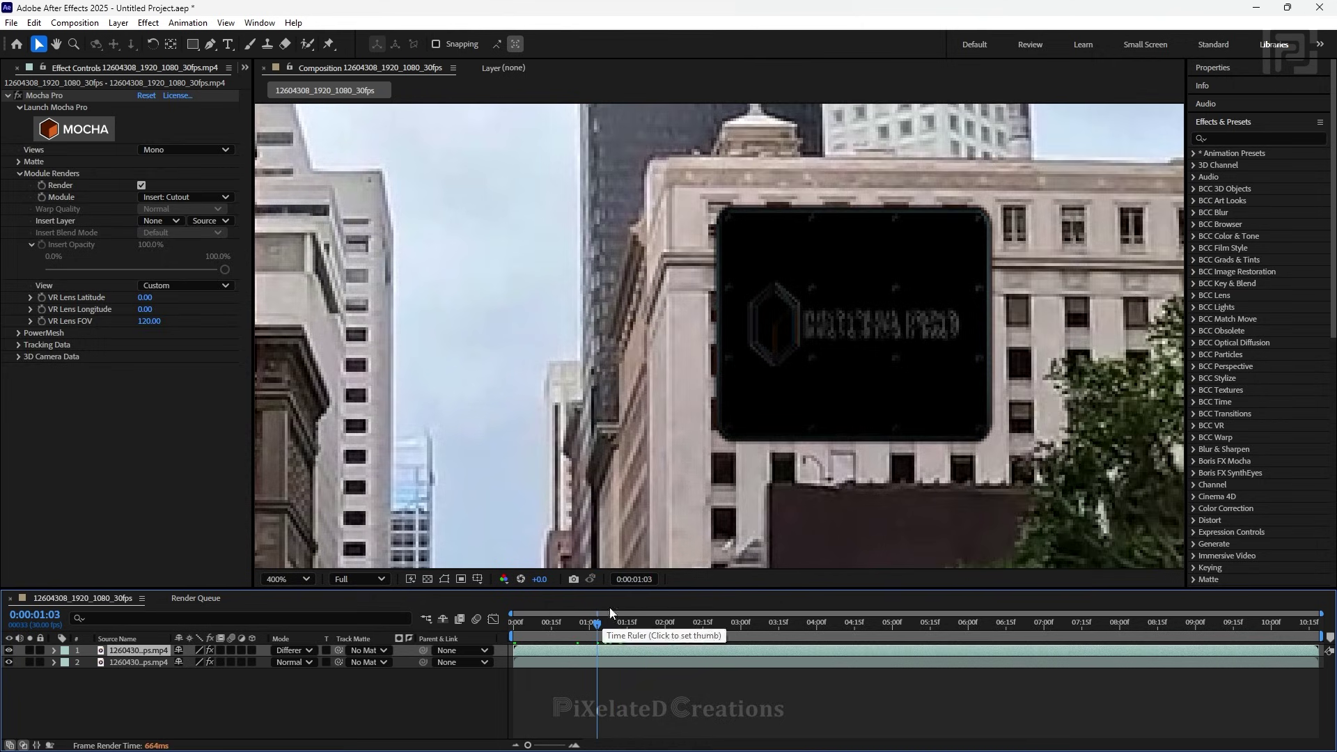
{"action": "scroll", "coordinate": [886, 313], "scroll_direction": "up", "scroll_amount": 1}
{"action": "left_click_drag", "start_coordinate": [971, 308], "coordinate": [681, 343]}
{"action": "scroll", "coordinate": [625, 344], "scroll_direction": "down", "scroll_amount": 1}
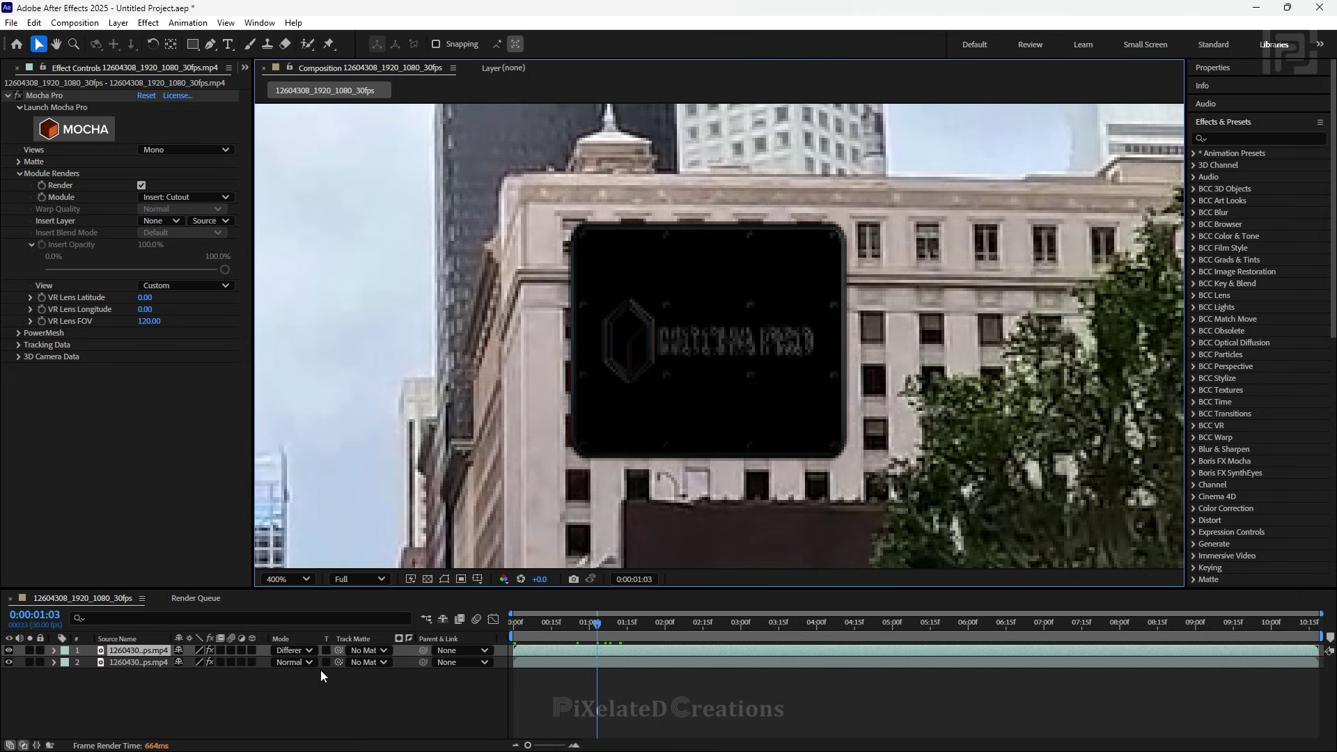
Restore the upper layer's blend mode to Normal and toggle its visibility to compare the two logo inserts.
{"action": "left_click", "coordinate": [296, 650]}
{"action": "left_click", "coordinate": [352, 26]}
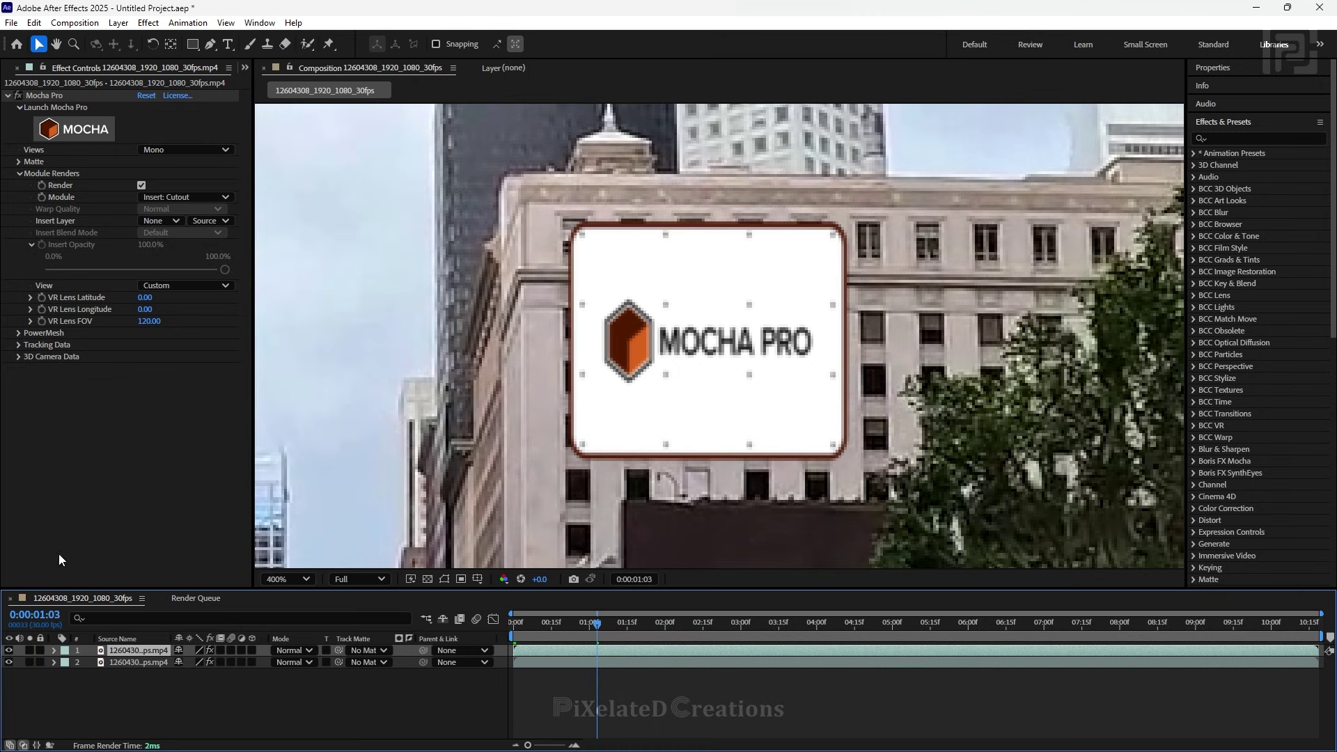
{"action": "left_click", "coordinate": [11, 651]}
{"action": "left_click", "coordinate": [10, 651]}
{"action": "left_click", "coordinate": [11, 651]}
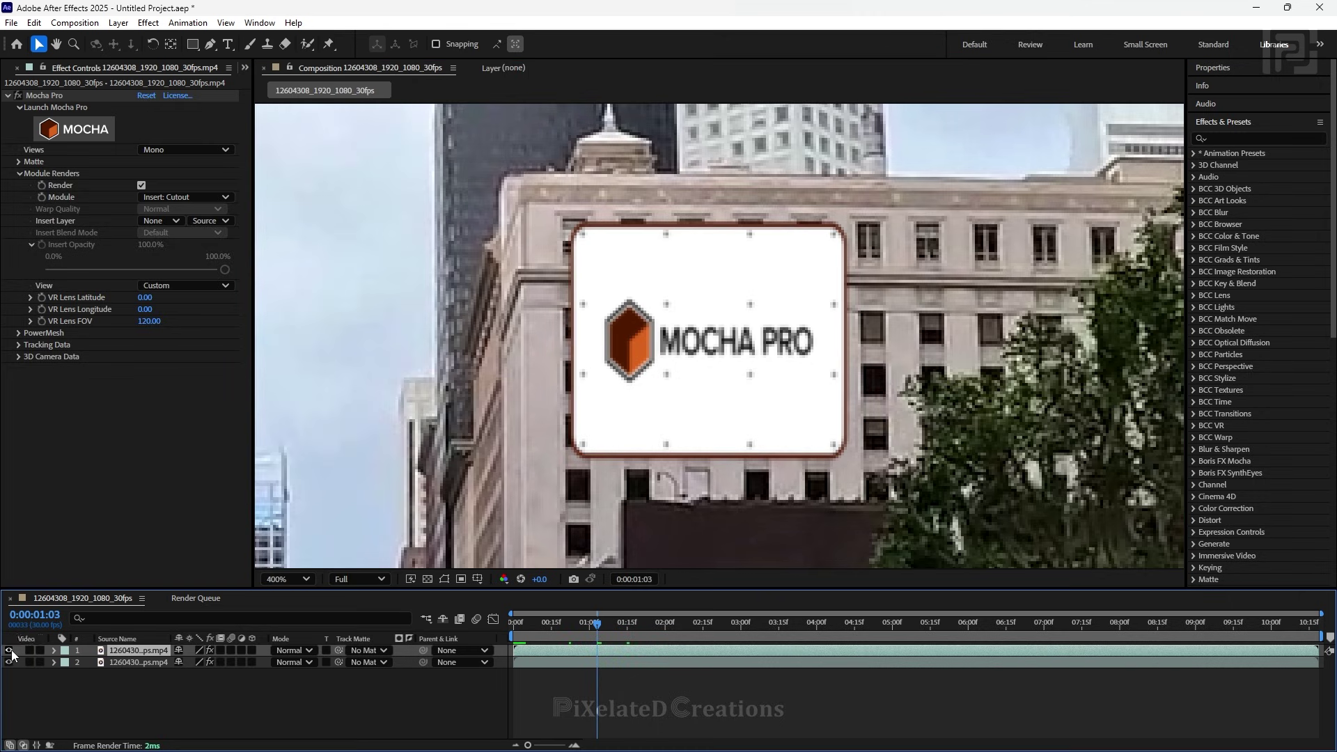
{"action": "left_click", "coordinate": [10, 651]}
Compare the edges and corners of both logo inserts at 800% by repeatedly hiding and showing the upper layer.
{"action": "scroll", "coordinate": [582, 255], "scroll_direction": "up", "scroll_amount": 1}
{"action": "left_click_drag", "start_coordinate": [537, 228], "coordinate": [555, 266]}
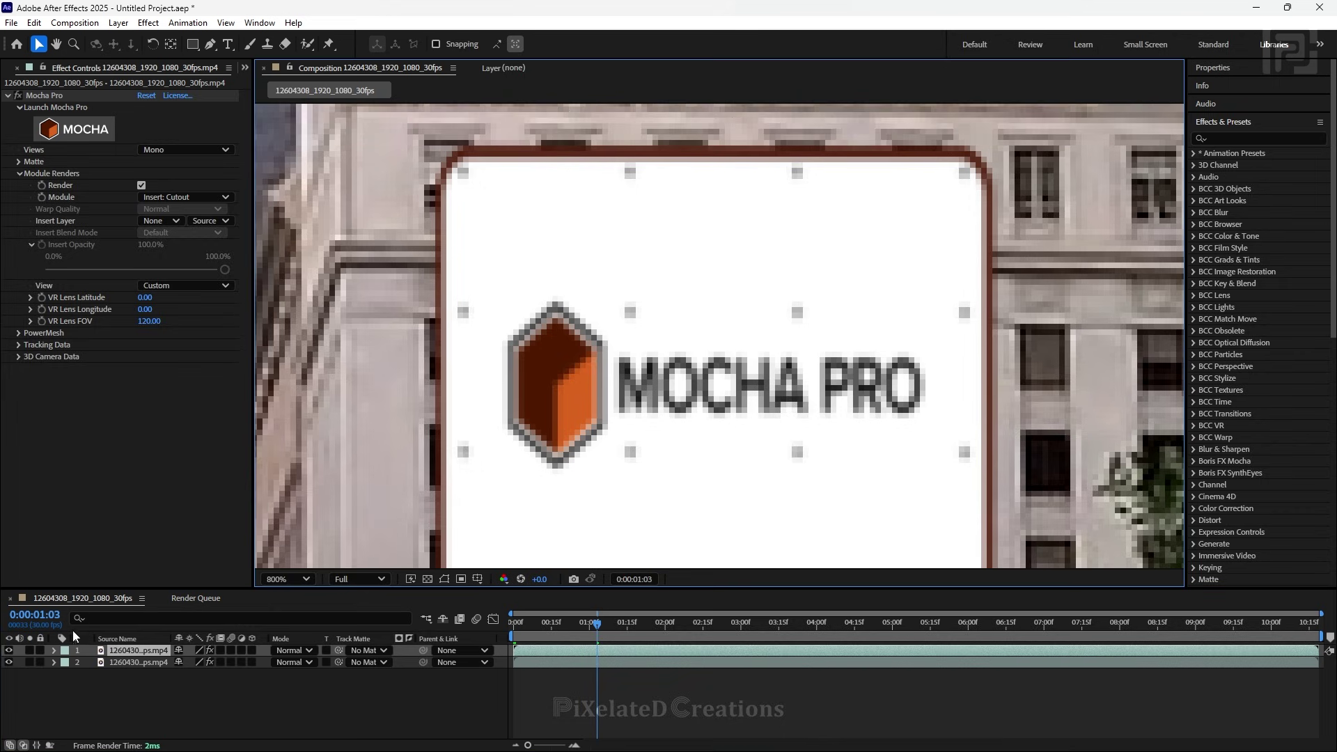
{"action": "left_click", "coordinate": [13, 652]}
{"action": "left_click", "coordinate": [12, 652]}
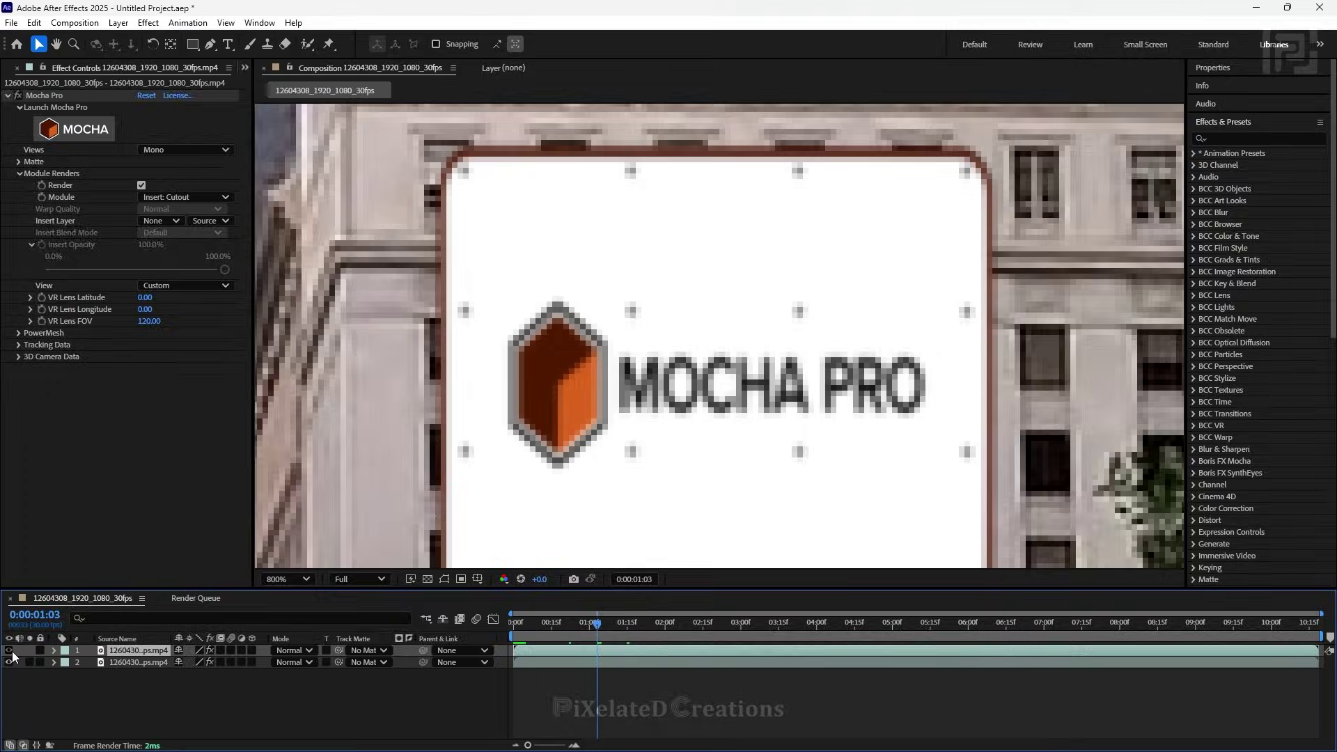
{"action": "left_click", "coordinate": [12, 652]}
{"action": "left_click", "coordinate": [13, 652]}
{"action": "left_click", "coordinate": [12, 652]}
{"action": "scroll", "coordinate": [543, 407], "scroll_direction": "down", "scroll_amount": 2}
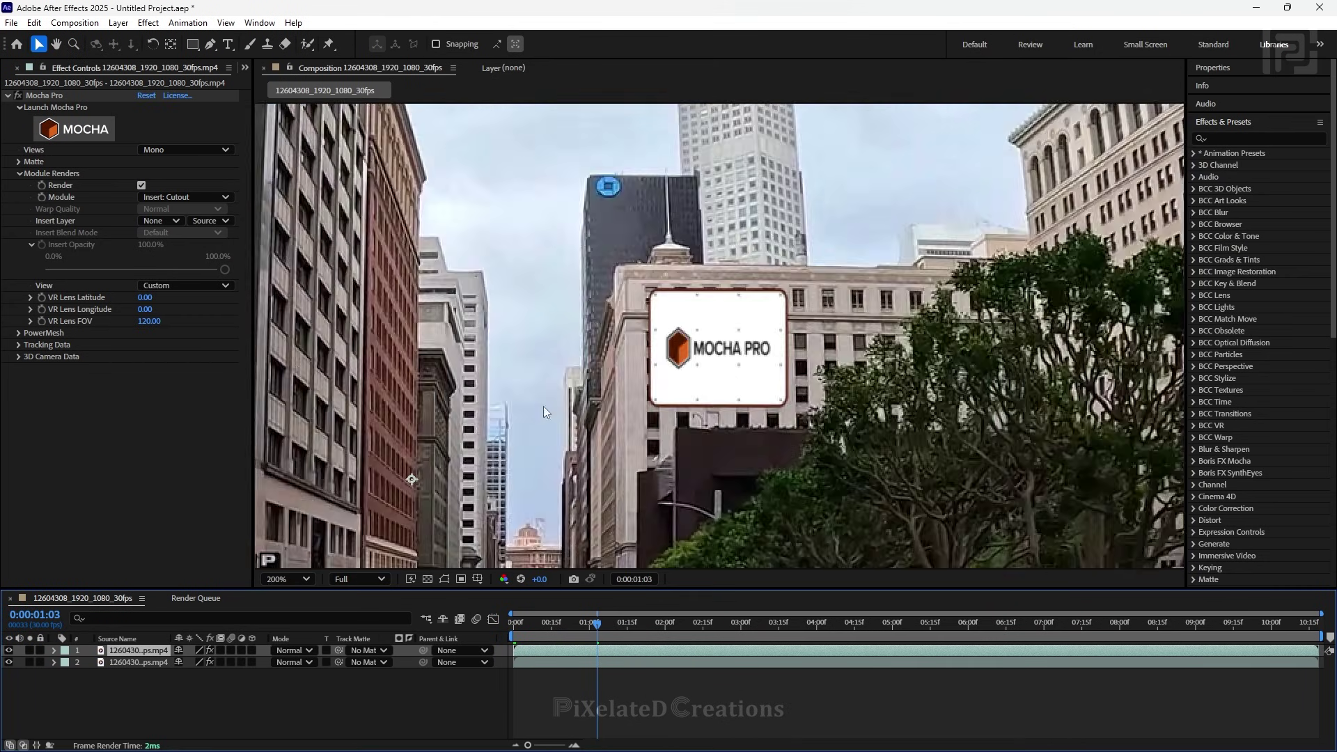